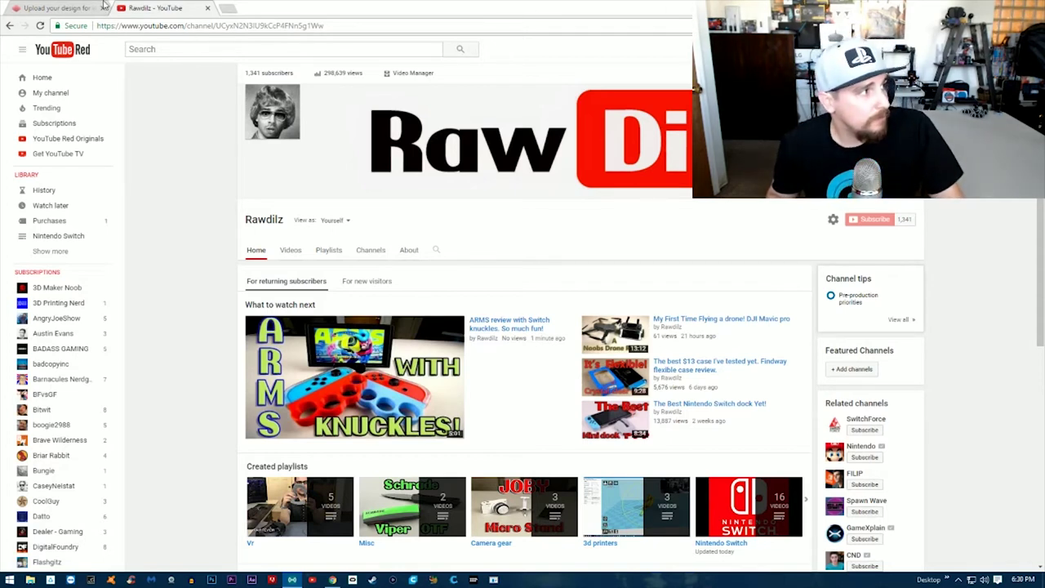
In a new tab, search Thingiverse for 'nintendo switch'
click(229, 9)
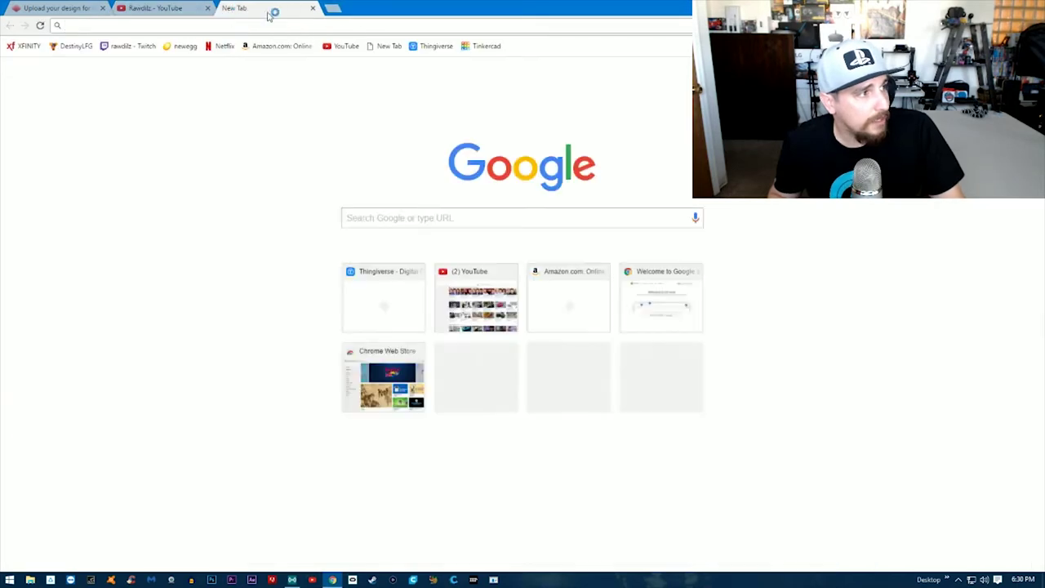
click(433, 45)
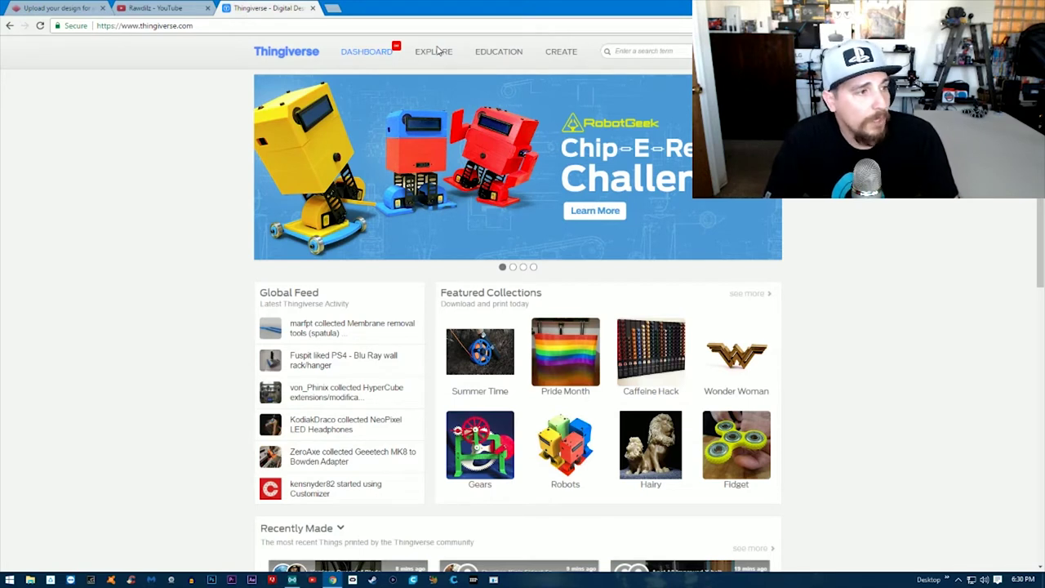
click(626, 51)
text(nintendo switch)
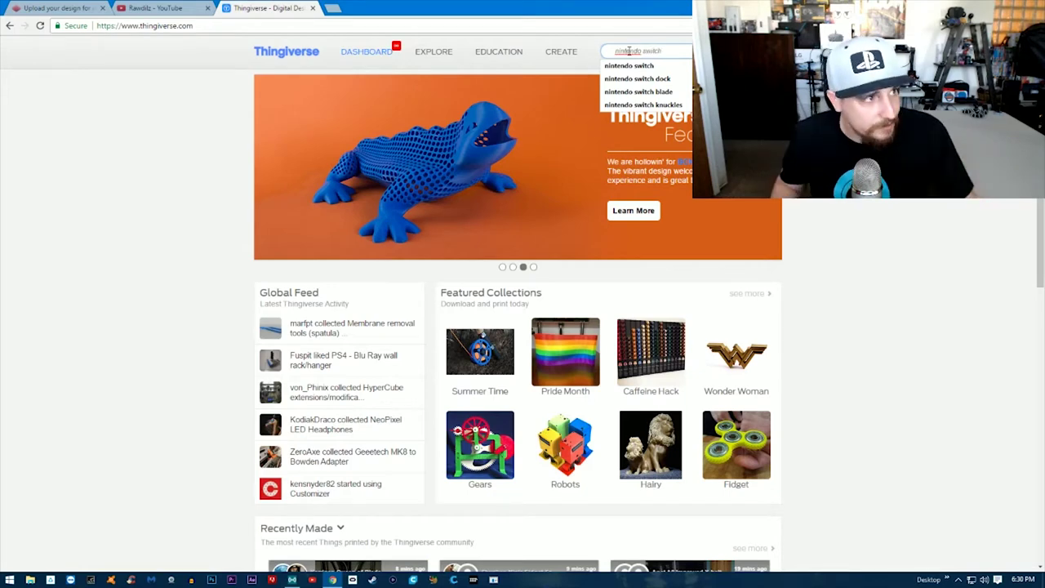
key(Return)
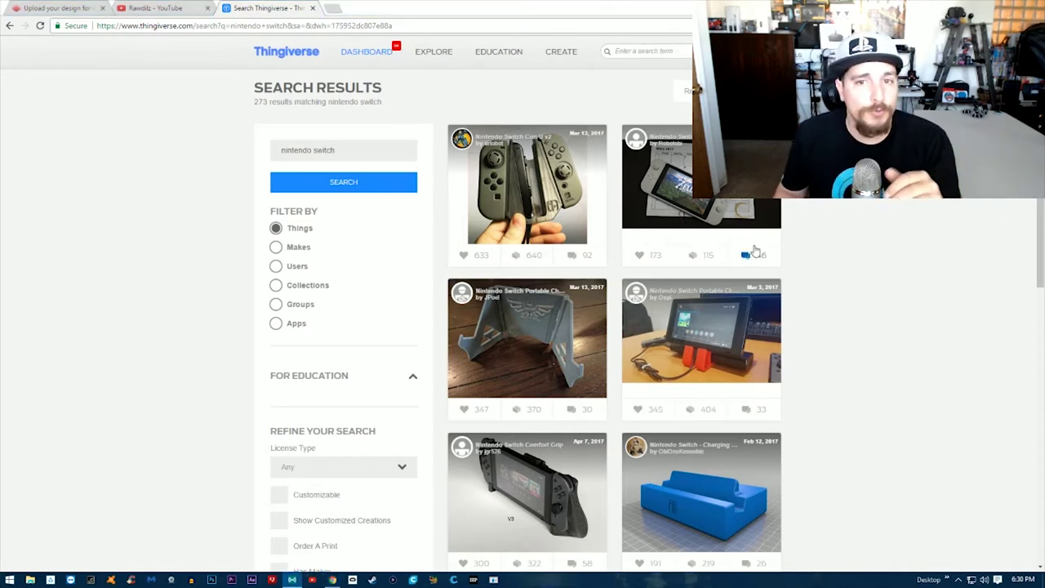
Scroll through the 'nintendo switch' results to find the Nintendo Switch Keyring
scroll(737, 236, down, 3)
scroll(662, 283, down, 1)
scroll(621, 294, up, 2)
scroll(571, 306, down, 5)
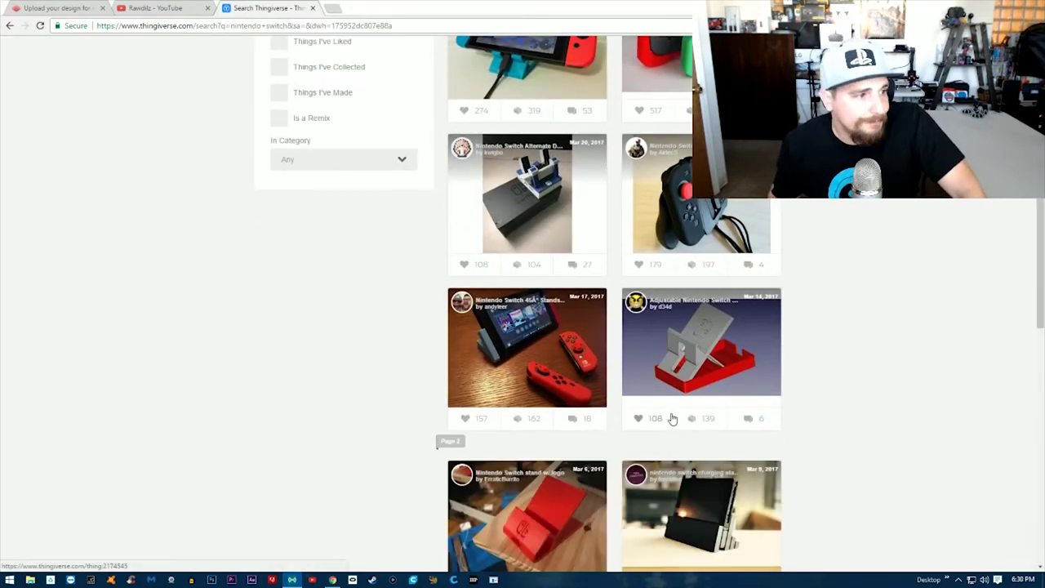
scroll(657, 339, down, 5)
scroll(657, 340, down, 5)
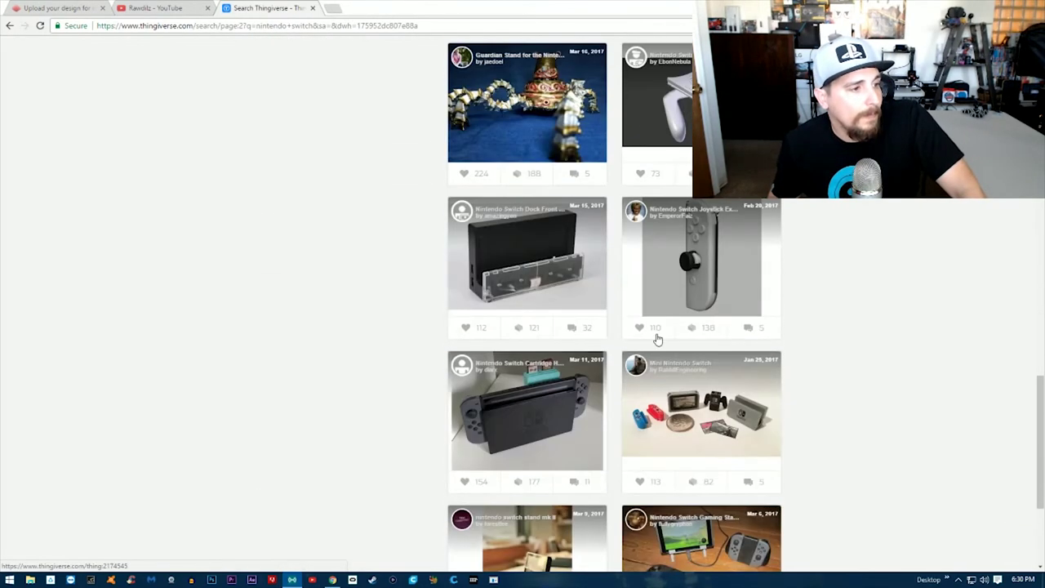
scroll(655, 339, down, 2)
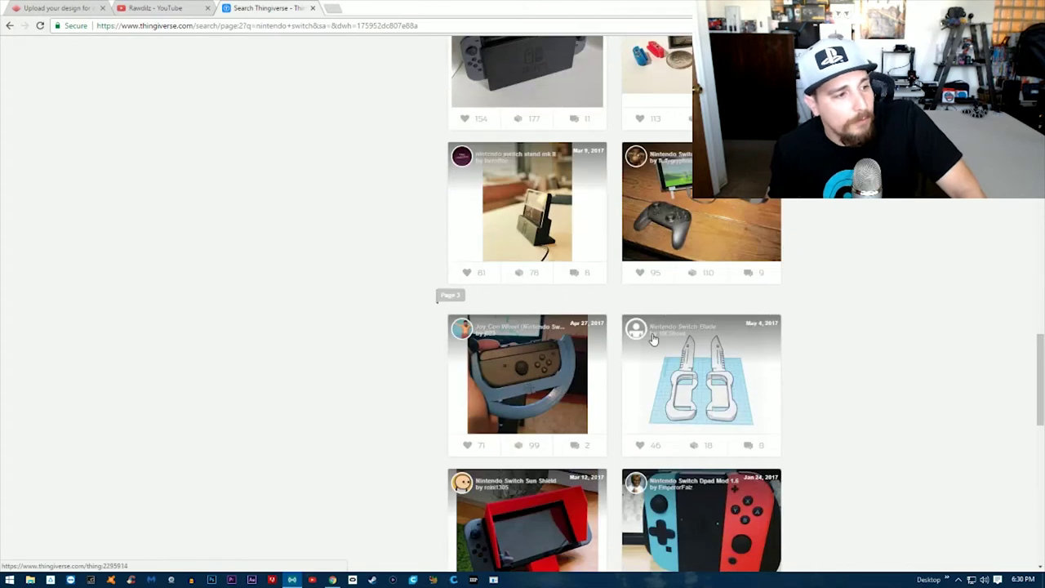
scroll(653, 338, down, 3)
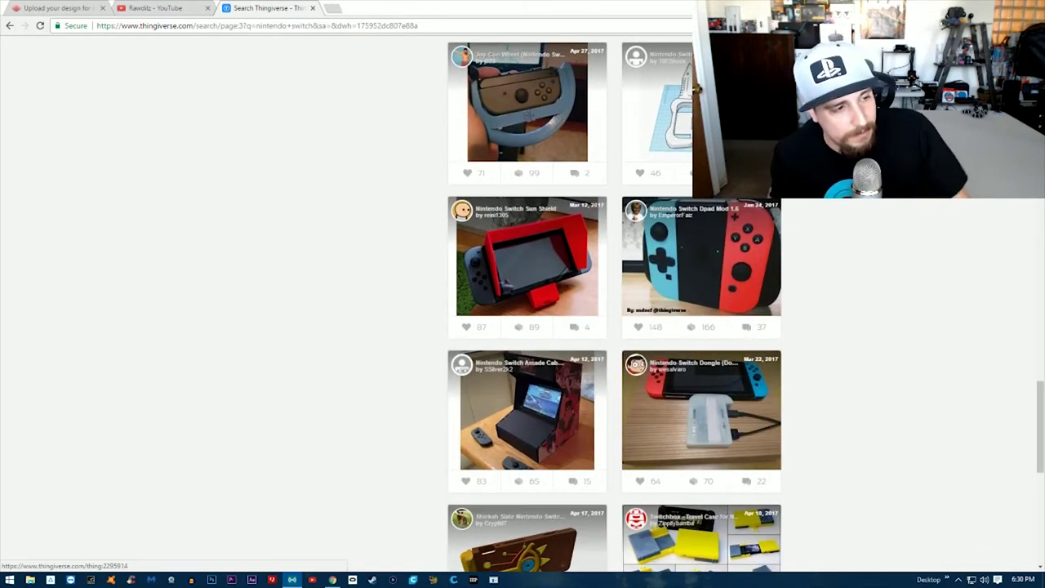
scroll(691, 222, down, 3)
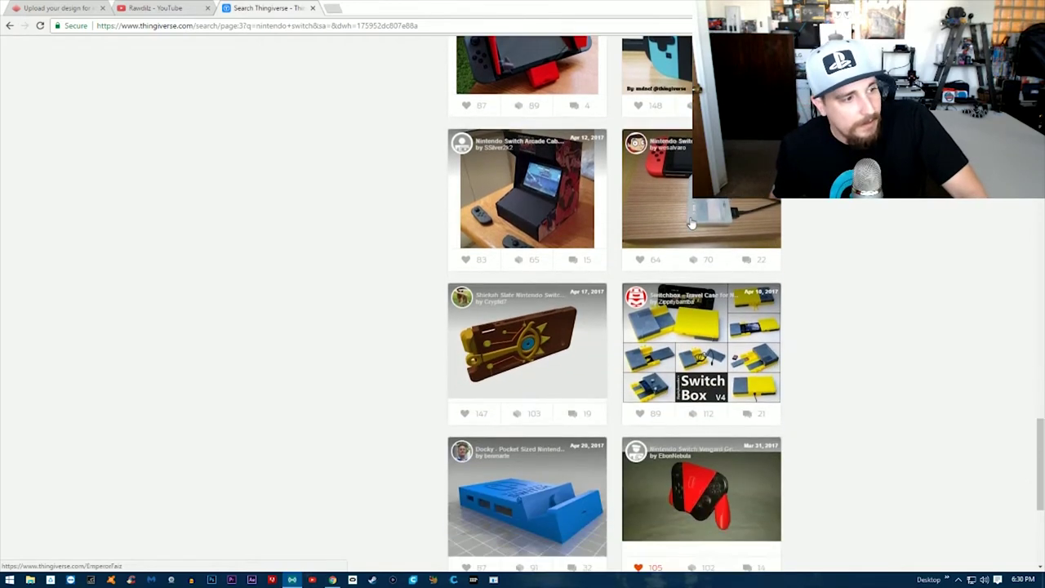
scroll(692, 223, down, 3)
scroll(692, 223, down, 2)
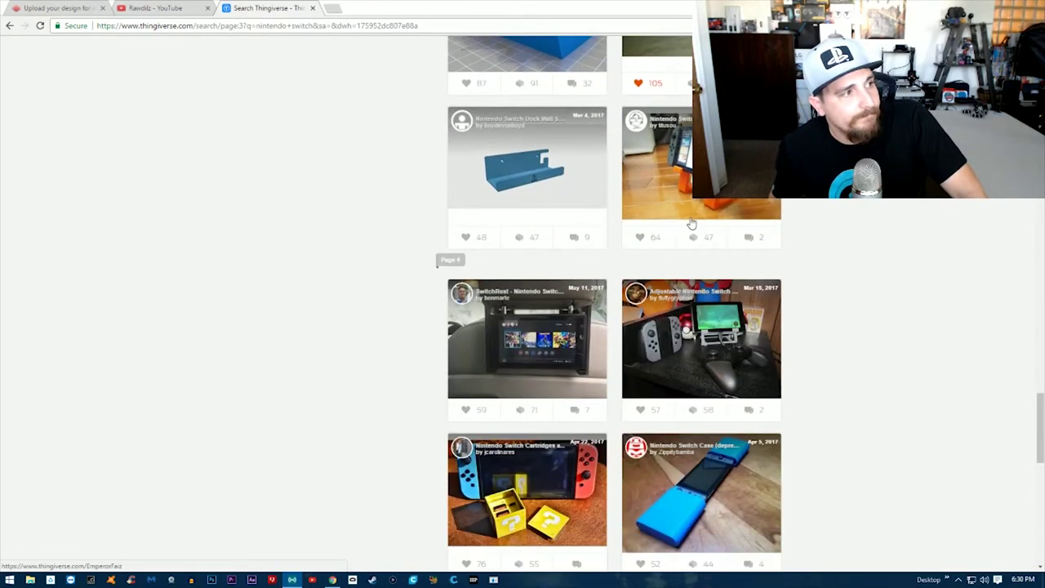
scroll(691, 223, down, 1)
scroll(691, 223, up, 4)
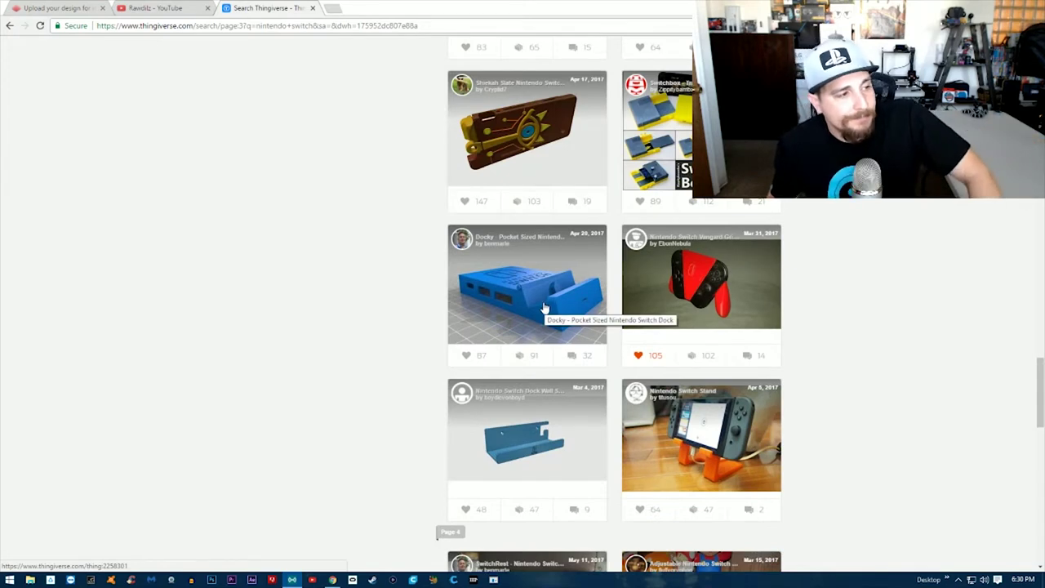
scroll(543, 312, down, 7)
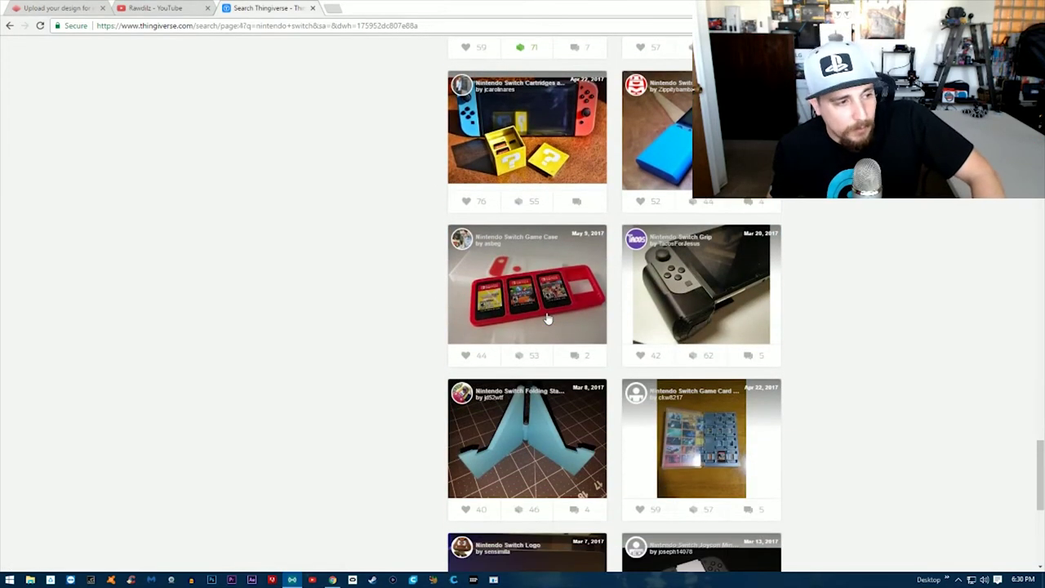
scroll(546, 318, down, 3)
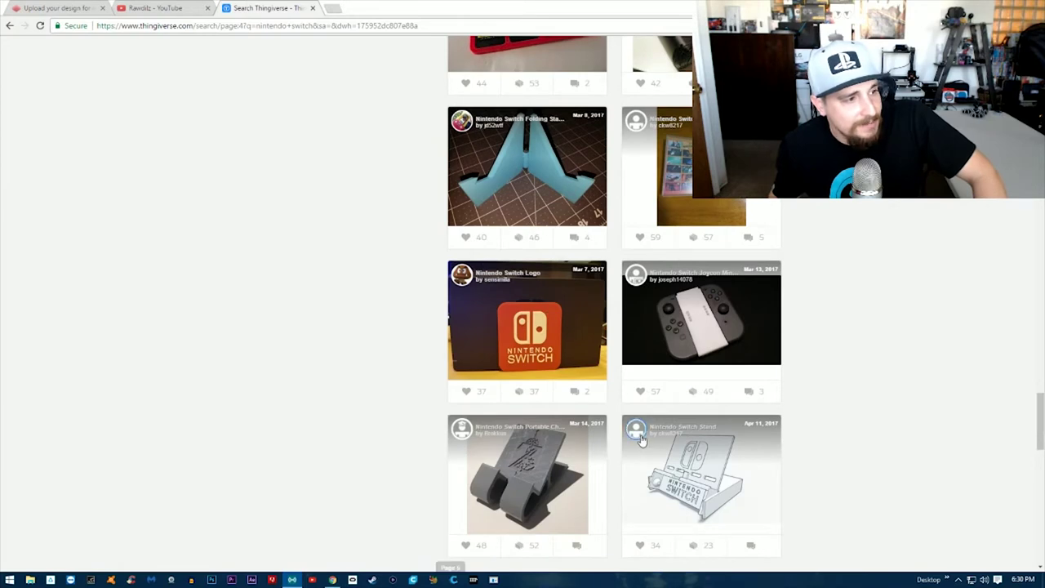
scroll(640, 440, down, 10)
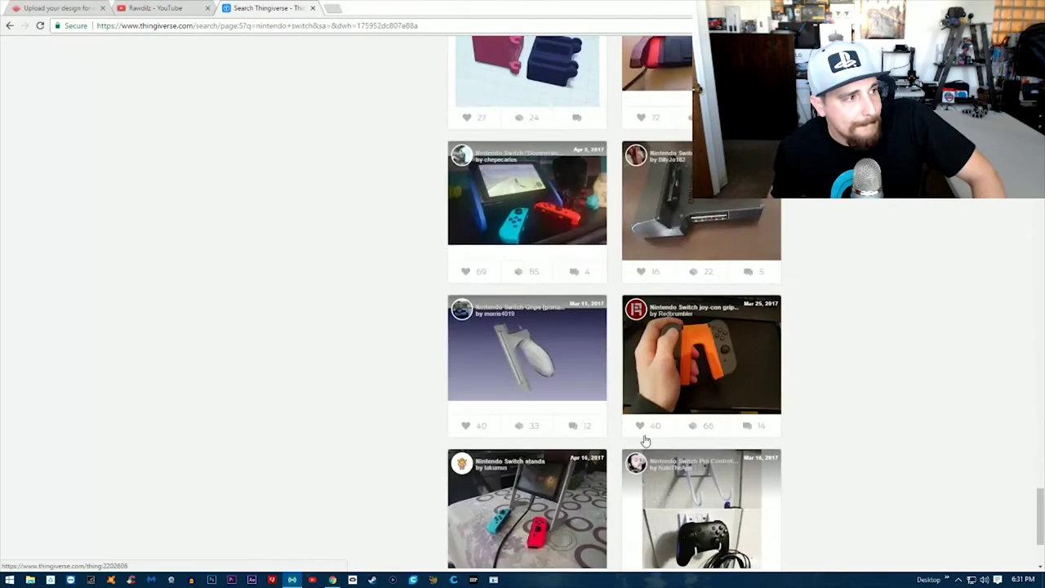
scroll(644, 441, down, 10)
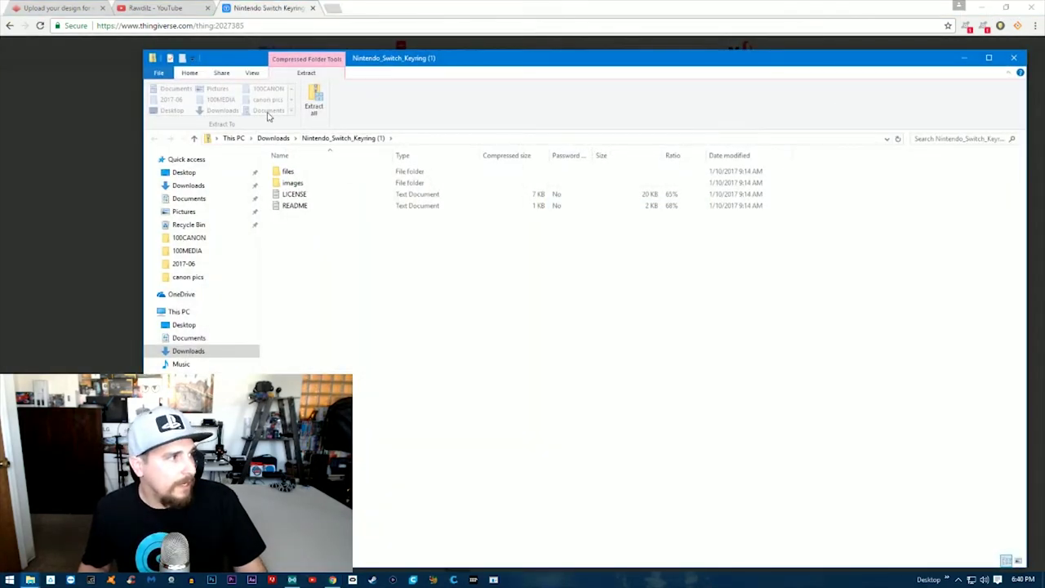
Extract the Nintendo_Switch_Keyring zip into Downloads with 7-Zip and open its files folder
click(194, 138)
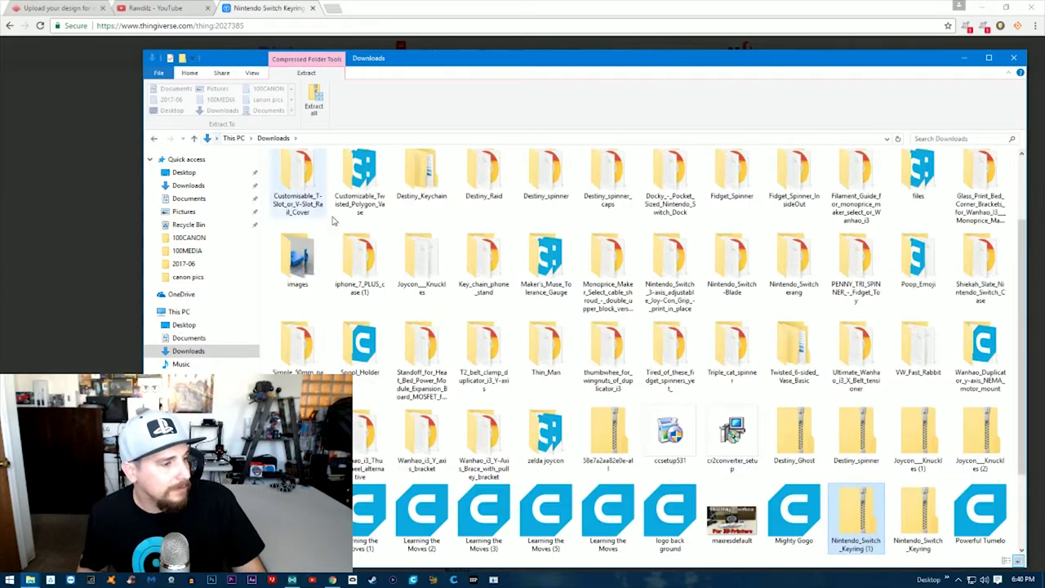
scroll(474, 392, down, 3)
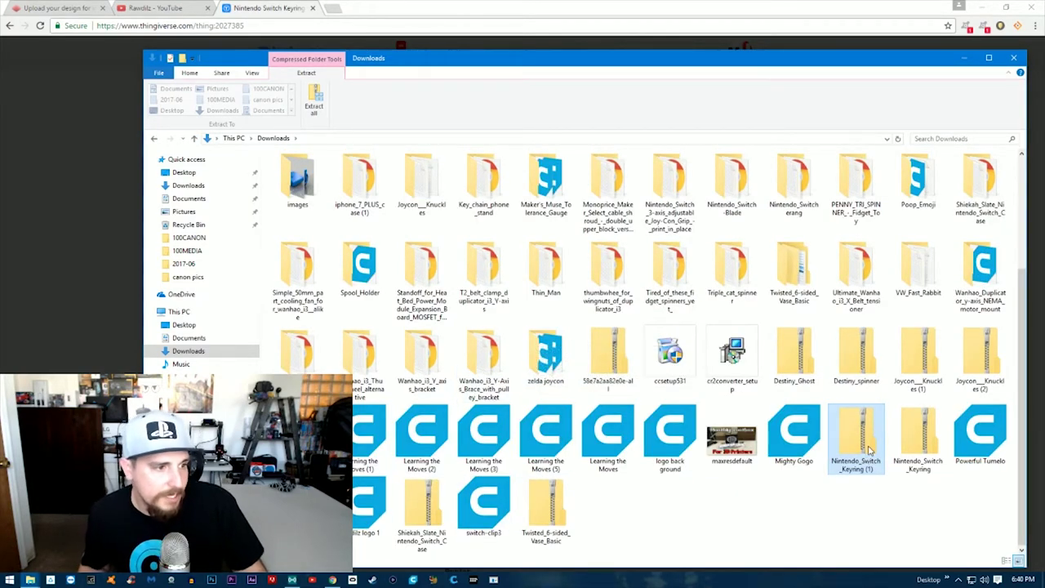
right_click(929, 435)
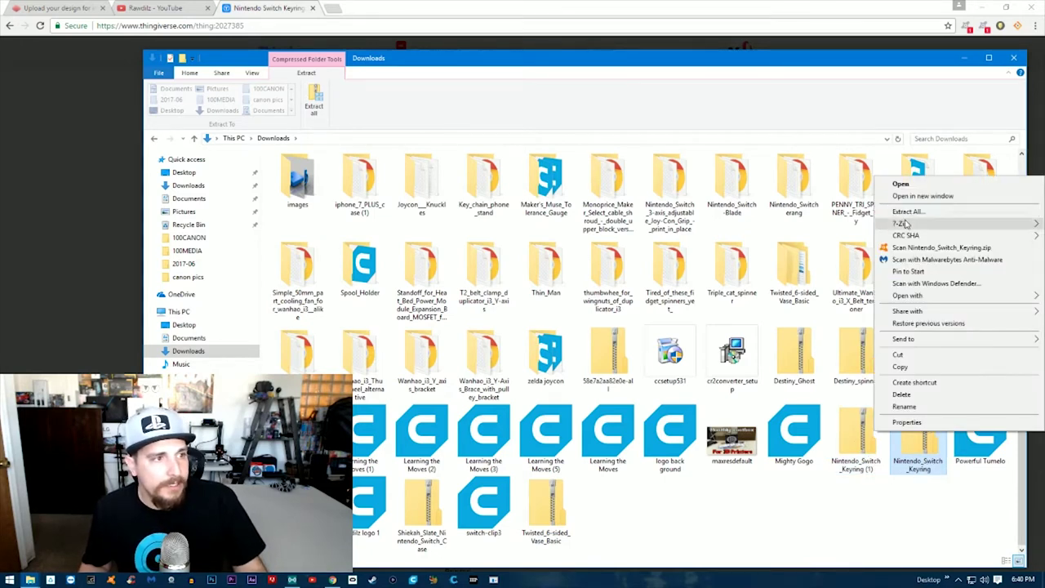
mouse_move(904, 225)
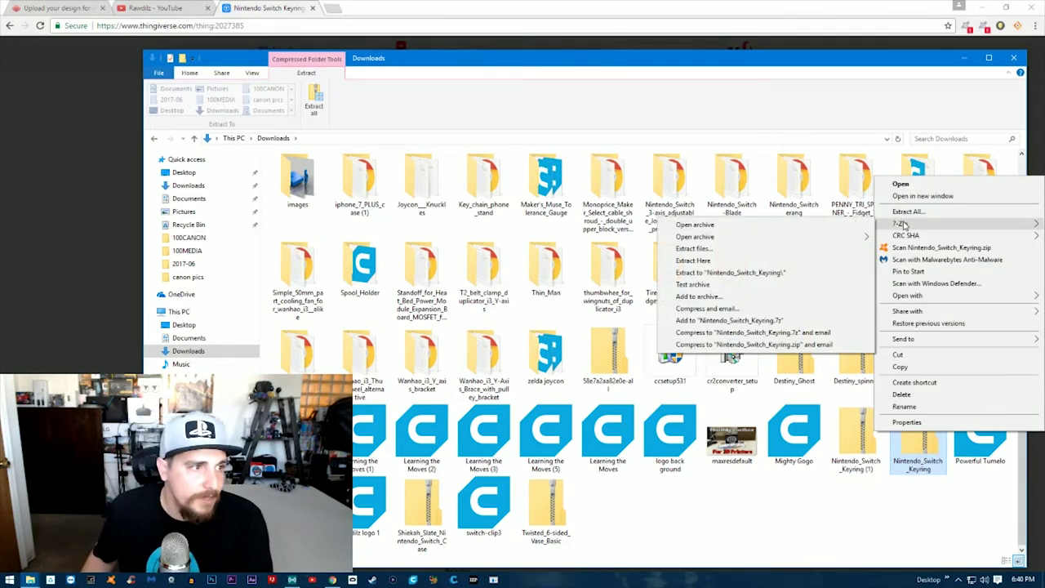
click(723, 249)
click(515, 360)
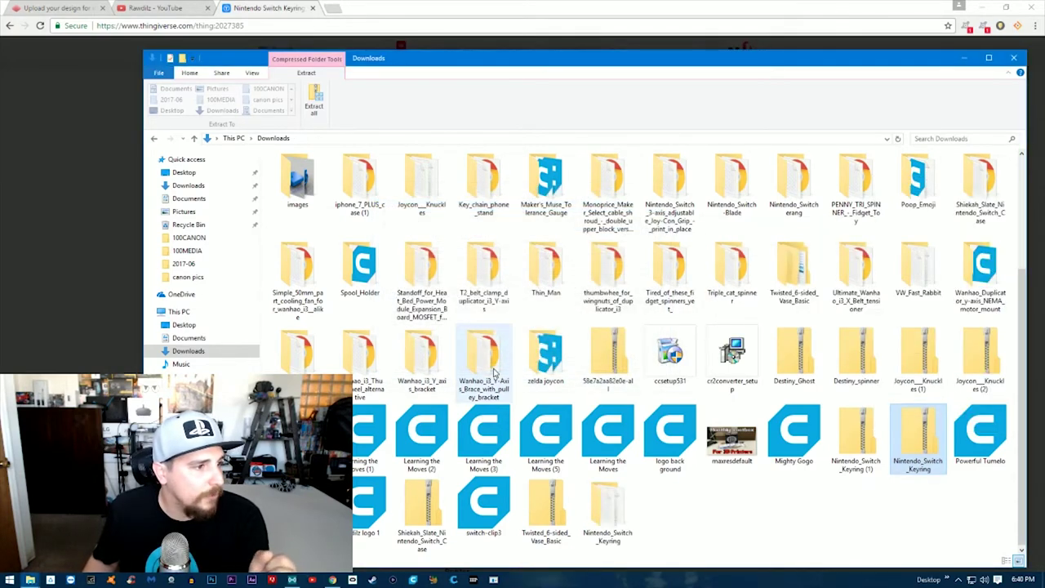
double_click(611, 507)
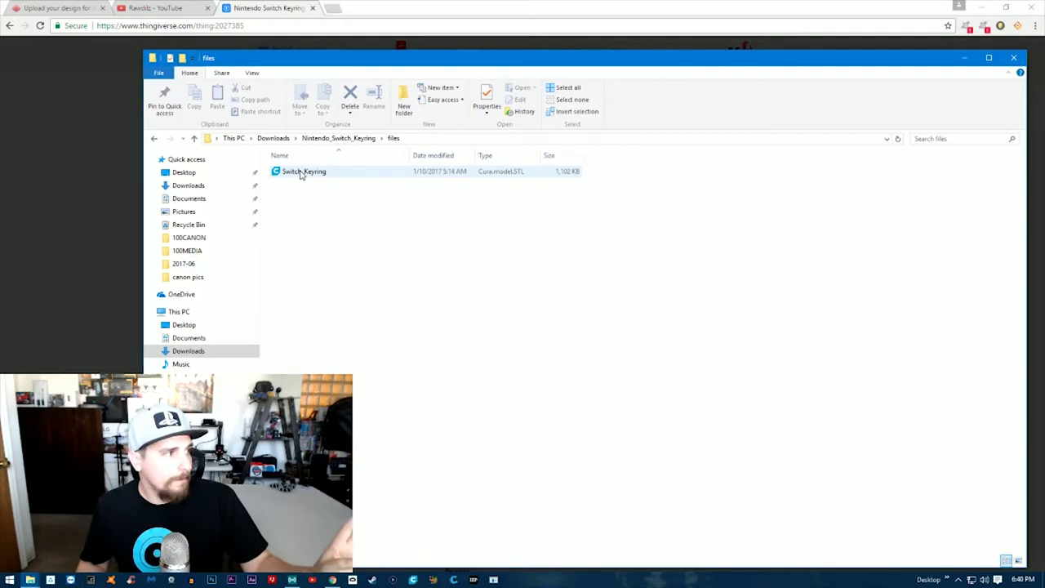
double_click(300, 176)
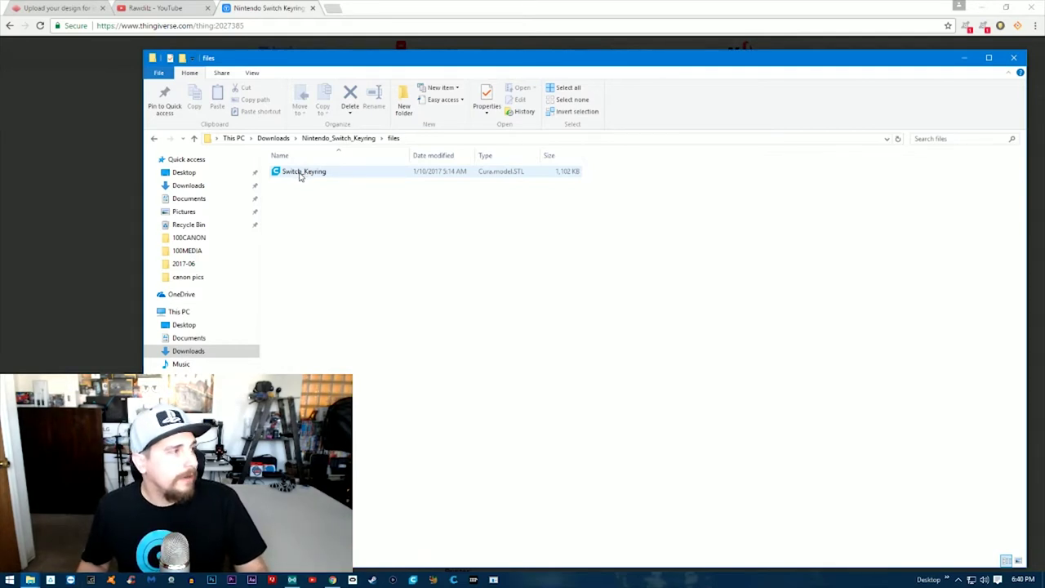
Move the Switch_Keyring STL onto the desktop and close both File Explorer windows
click(984, 9)
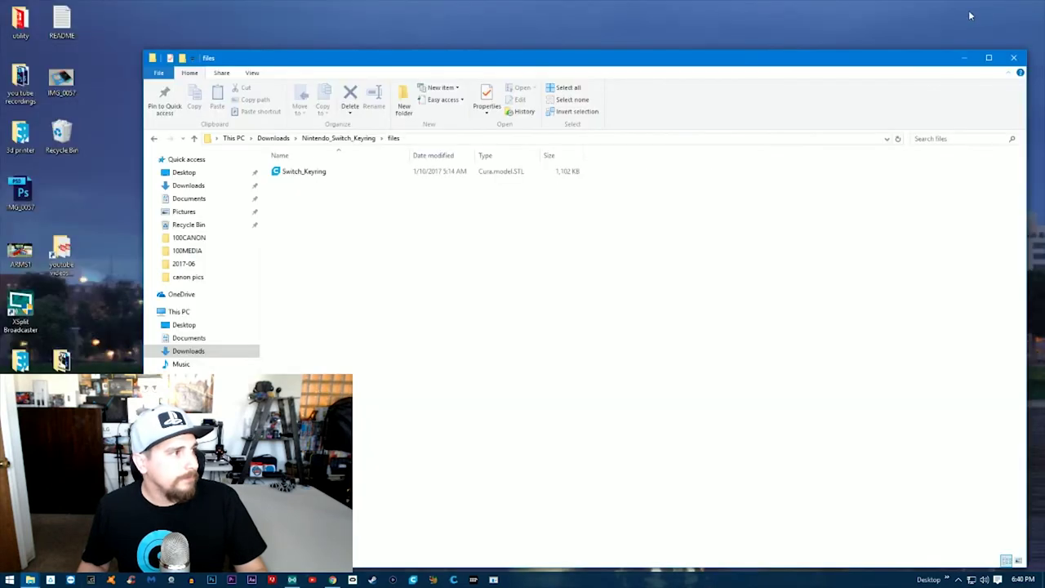
click(301, 176)
drag(301, 177, 98, 202)
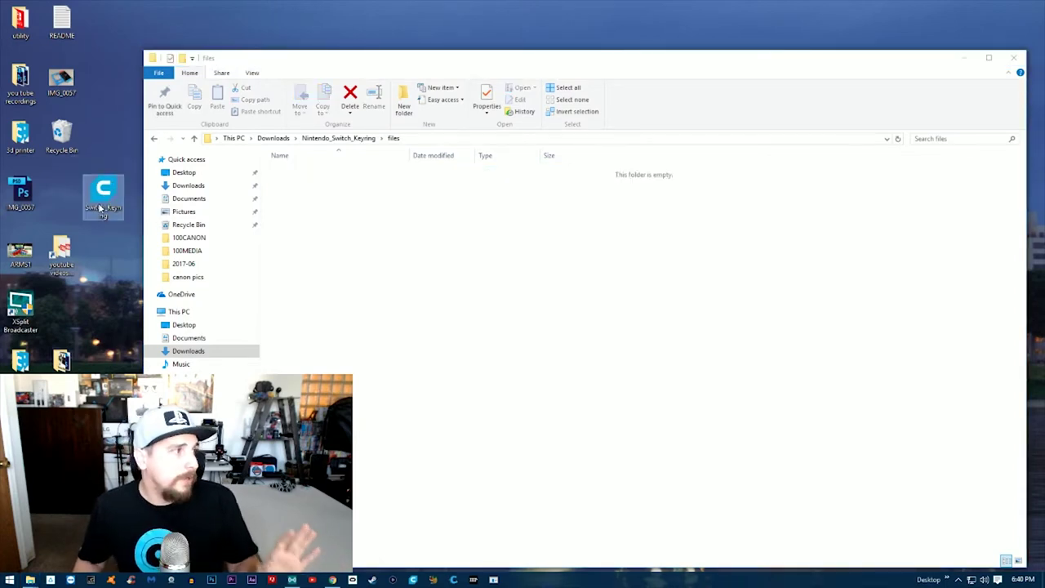
click(1012, 60)
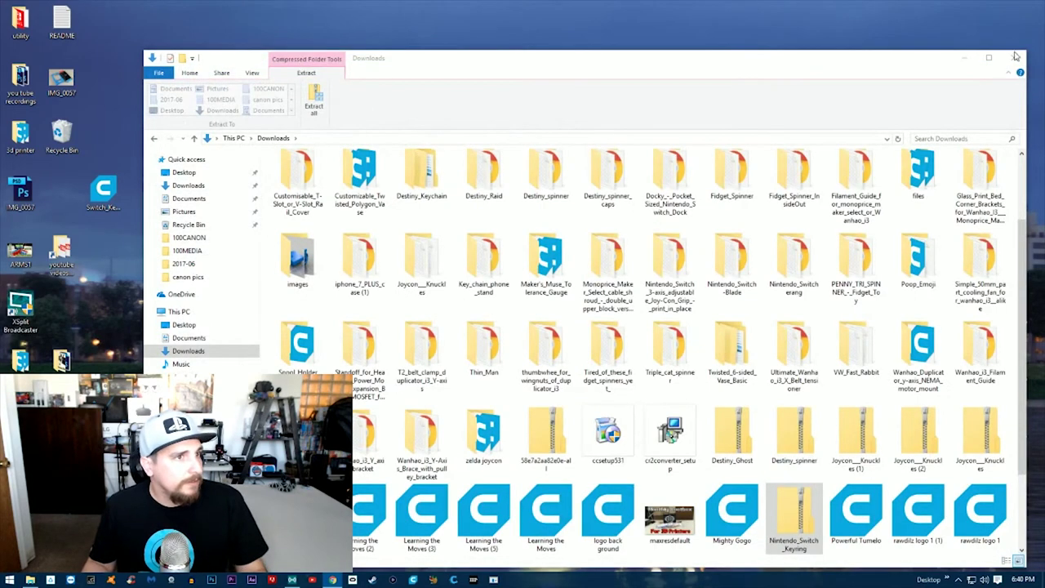
click(1013, 57)
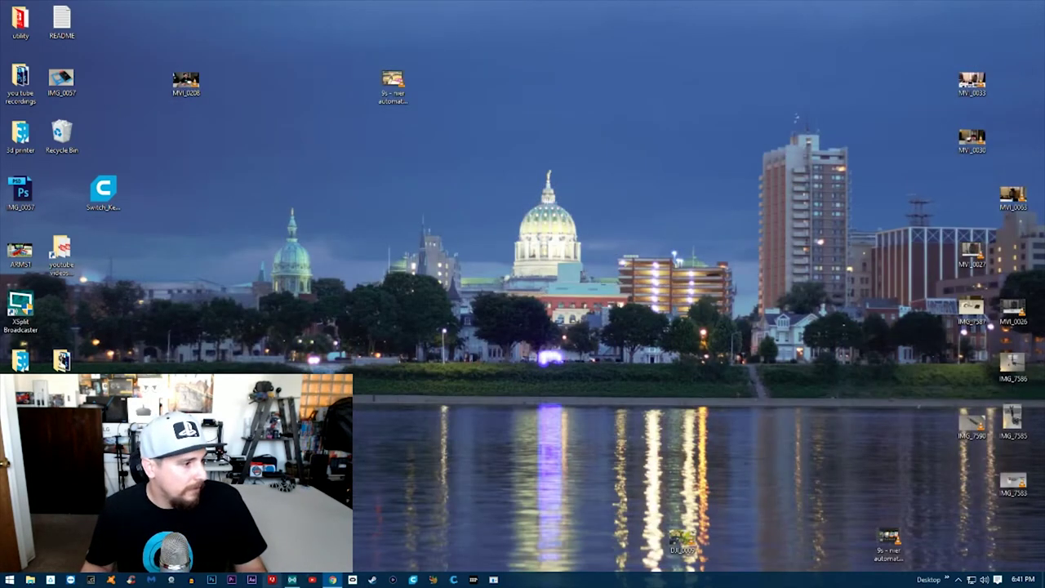
Reopen the 3D Hubs site from the search results, dismiss the Avast popup, and browse printing services
click(333, 580)
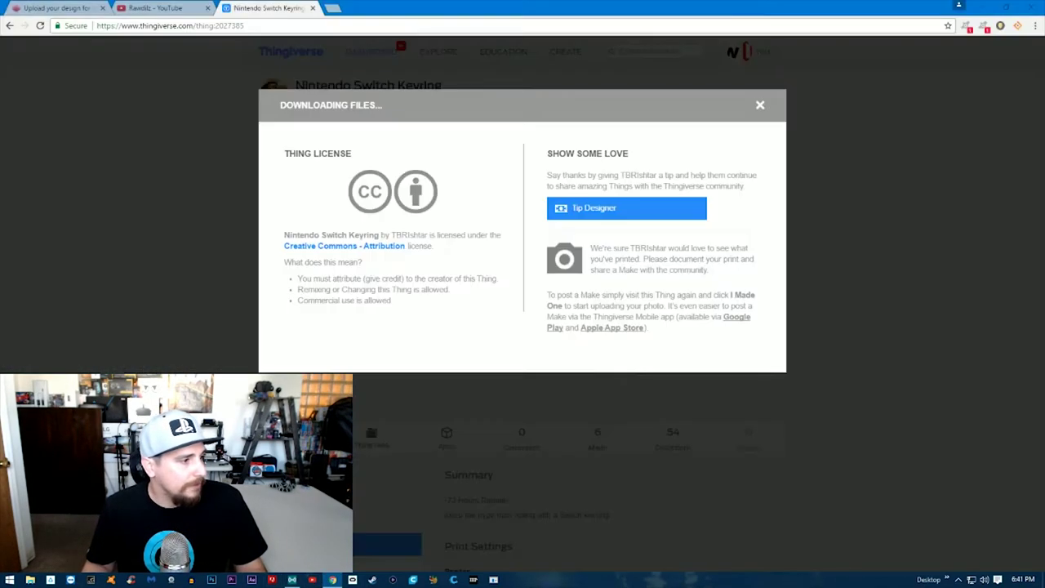
click(80, 12)
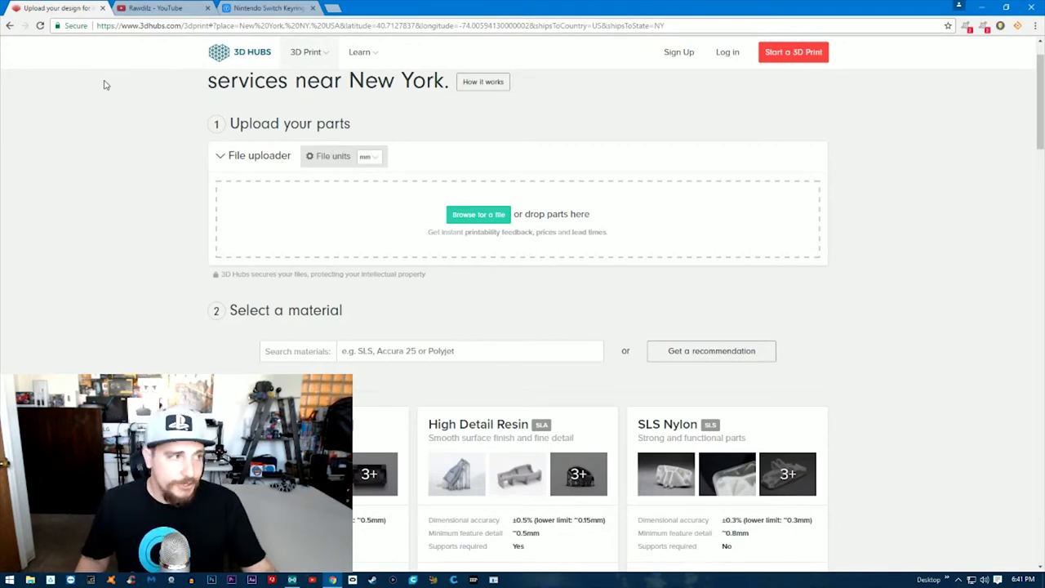
click(10, 26)
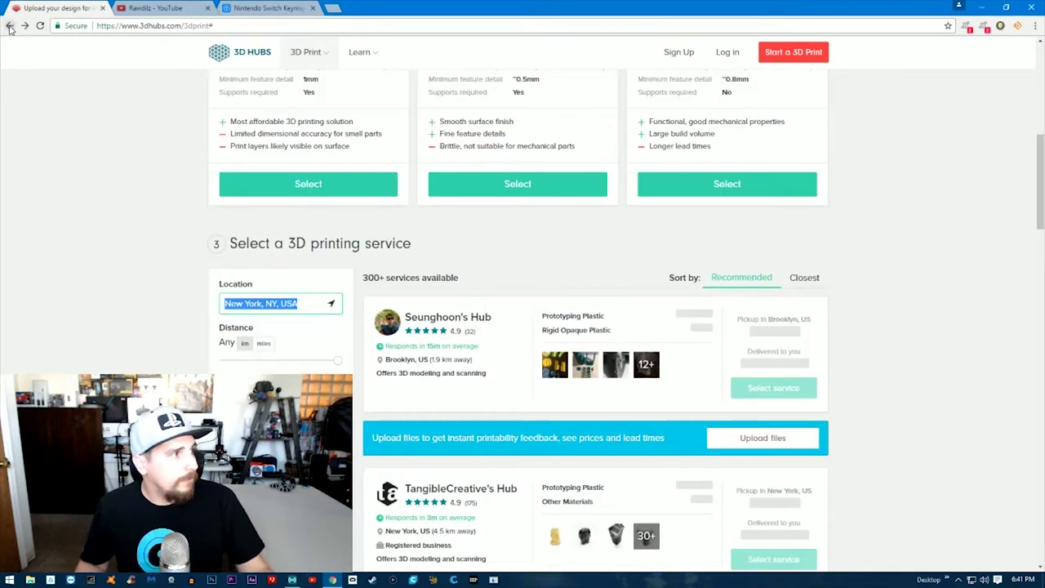
click(10, 26)
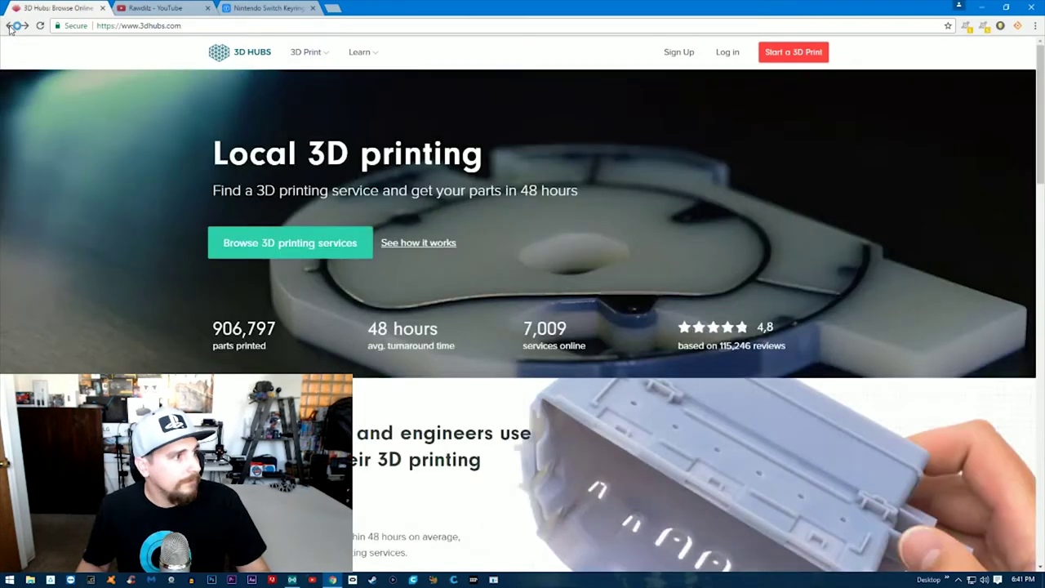
click(9, 26)
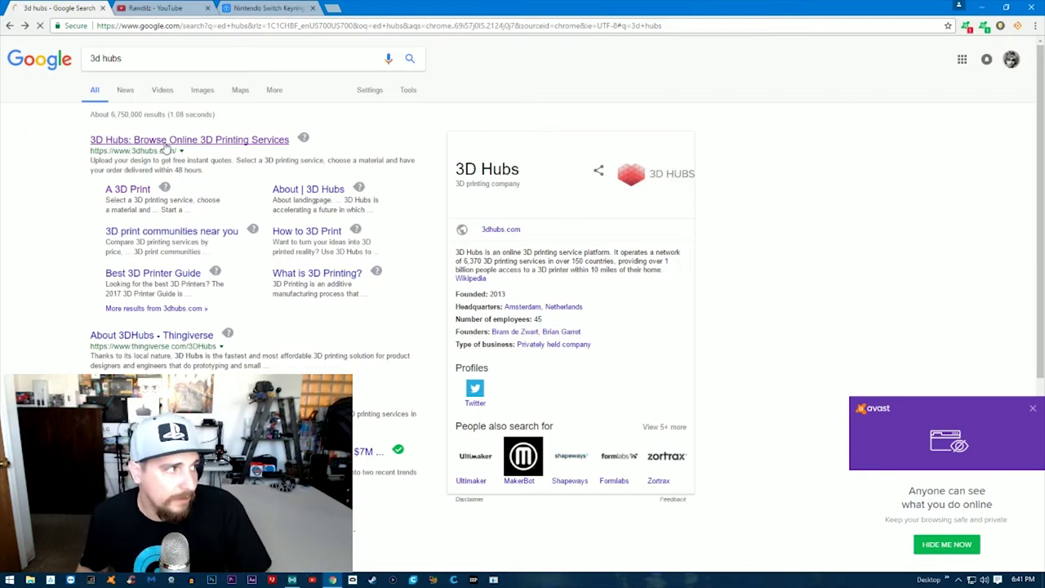
click(165, 149)
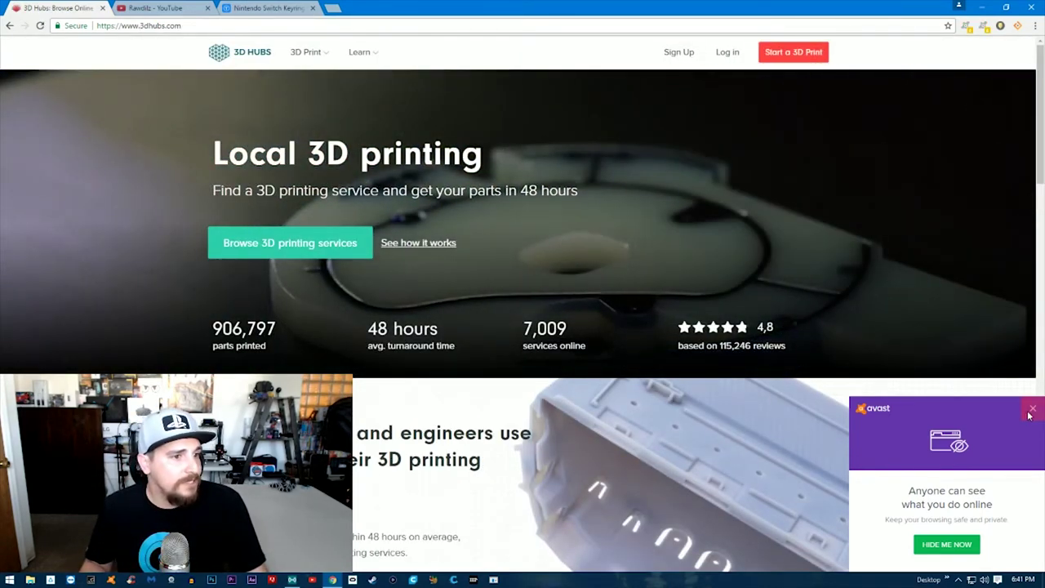
click(1032, 408)
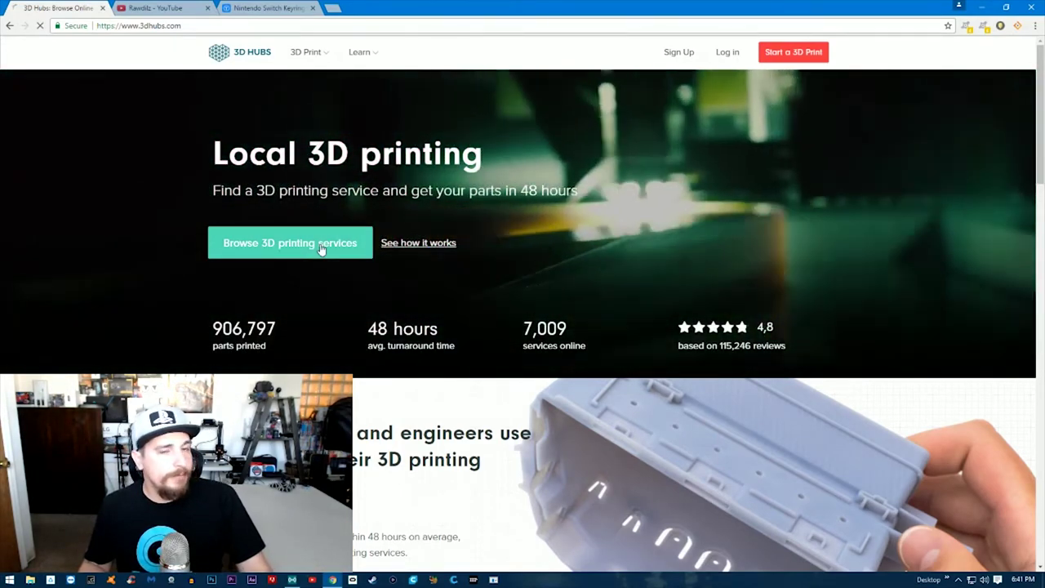
click(323, 248)
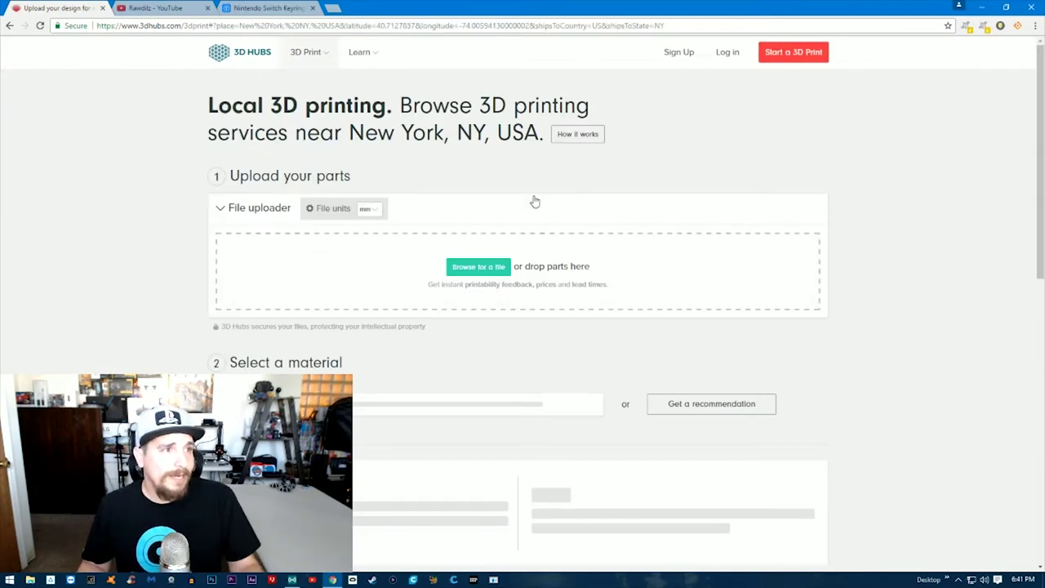
Upload Switch_Keyring.STL by dragging it from the desktop onto the 3D Hubs drop zone
click(1005, 7)
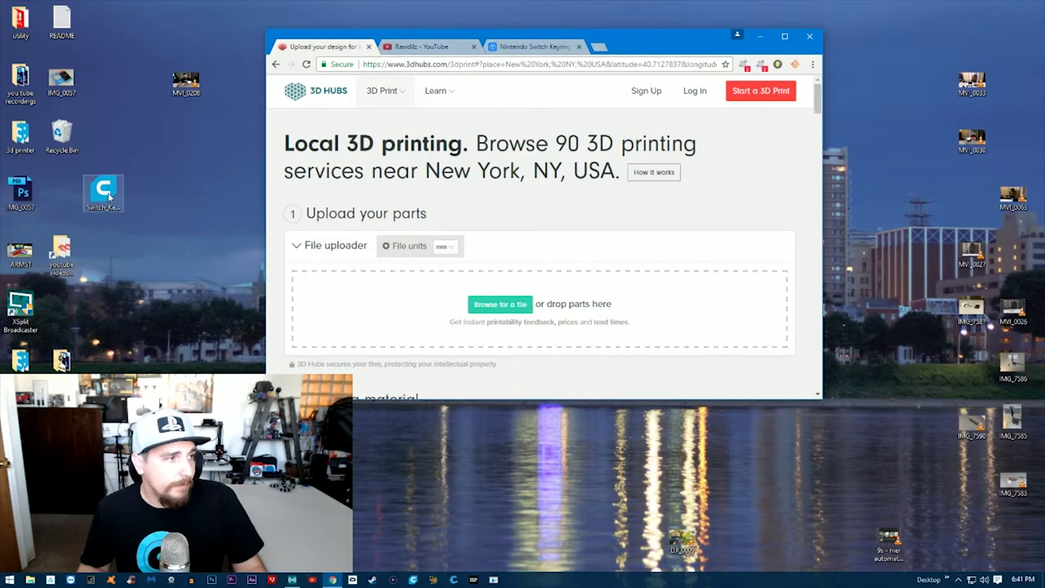
drag(107, 198, 473, 317)
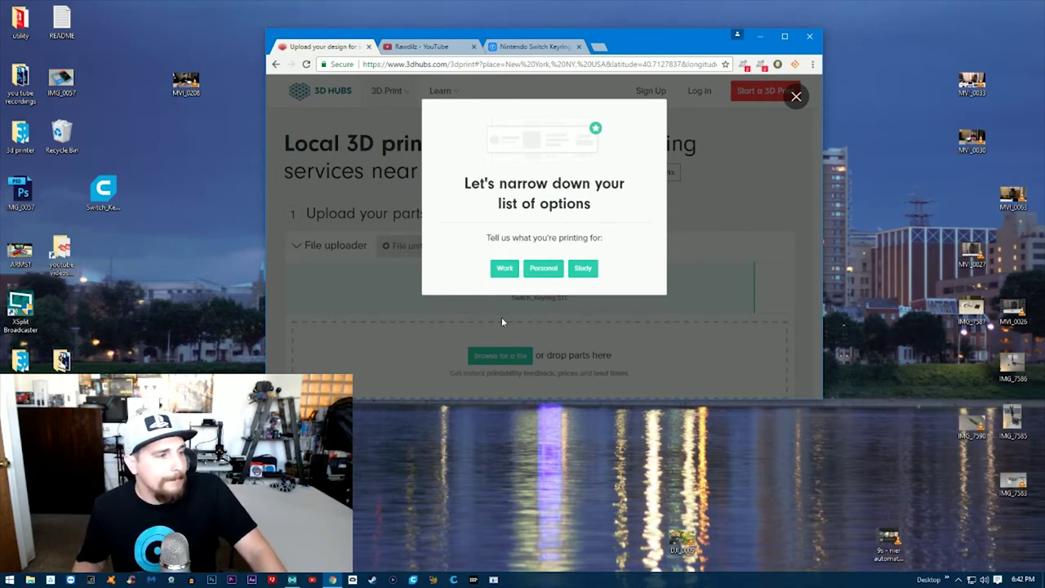
Answer the questionnaire with Personal use and a $0-$100 budget, declining recommendations
click(543, 270)
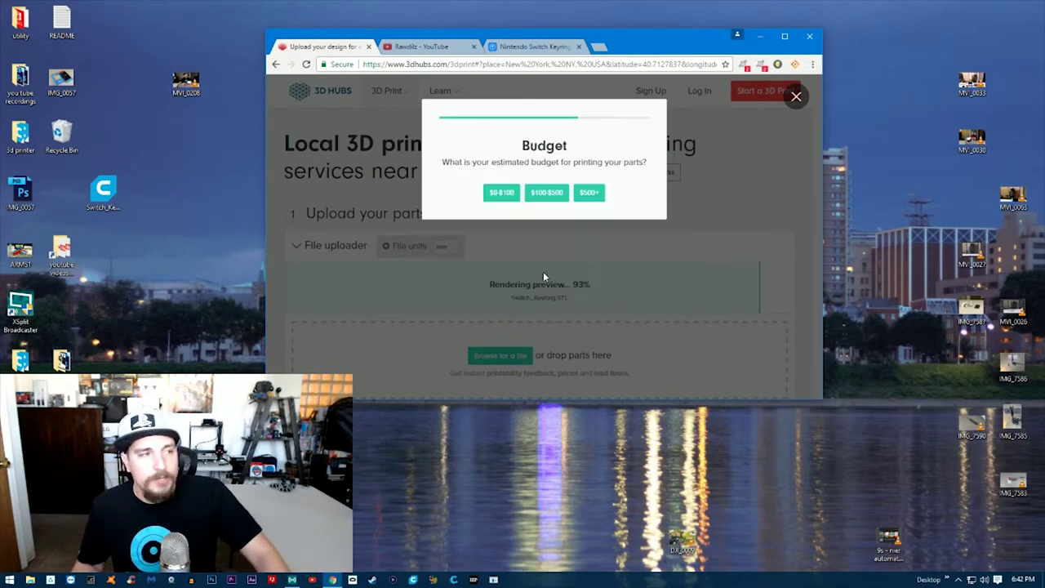
click(499, 196)
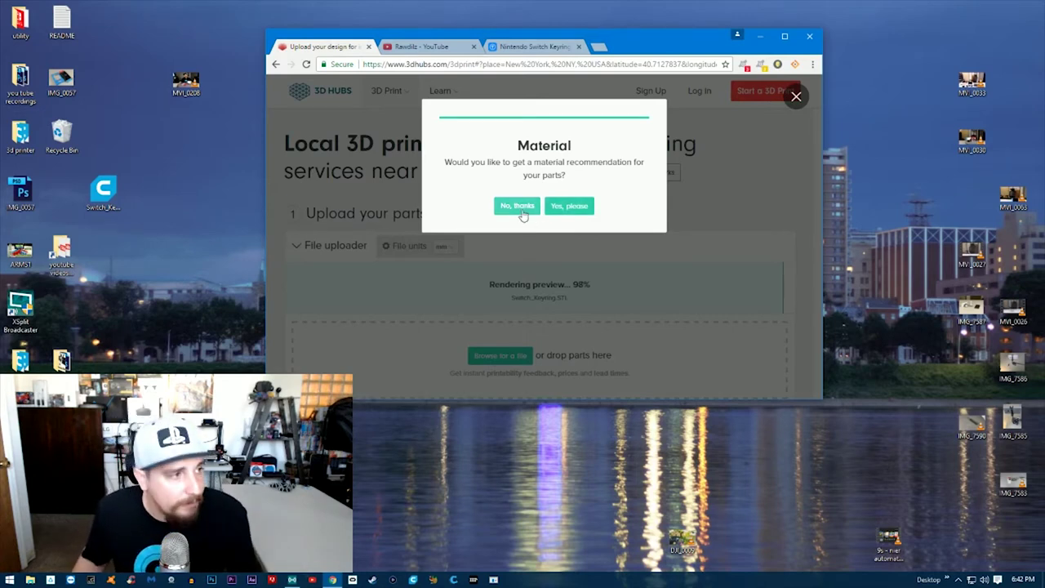
click(519, 207)
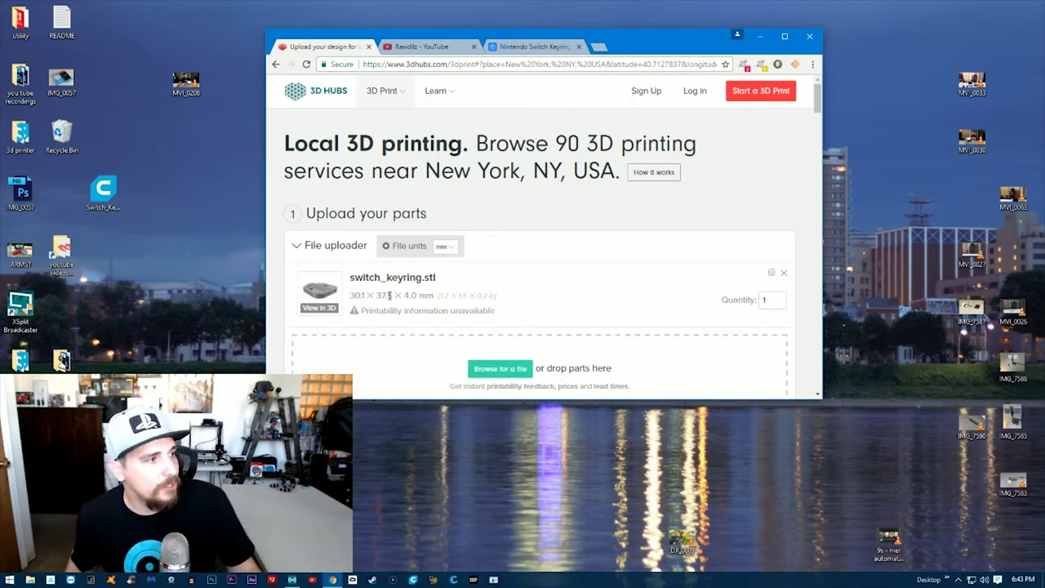
Maximize the browser and search the materials for 'pla'
scroll(419, 296, down, 2)
scroll(418, 297, up, 1)
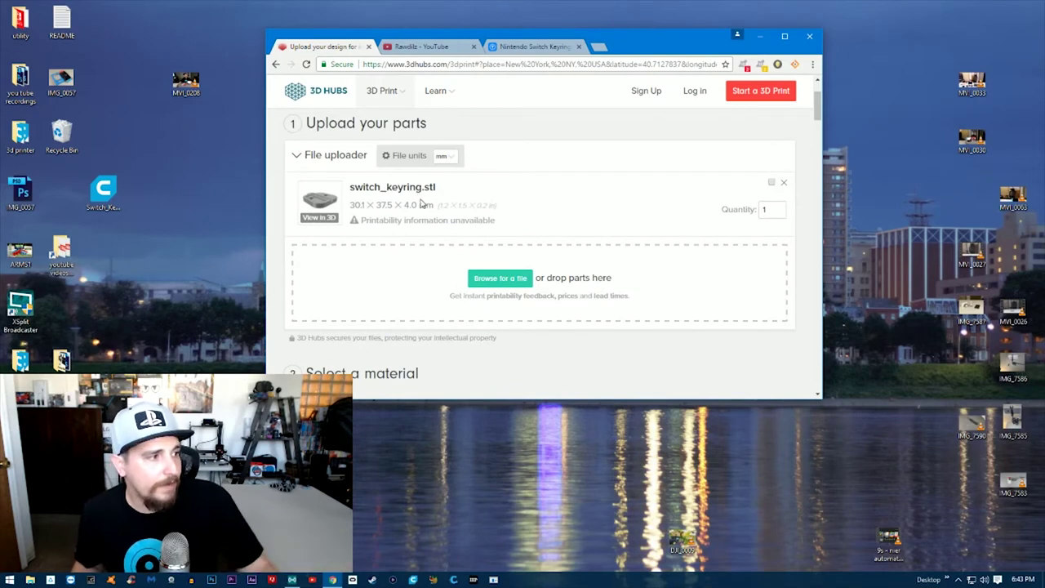
scroll(421, 209, down, 2)
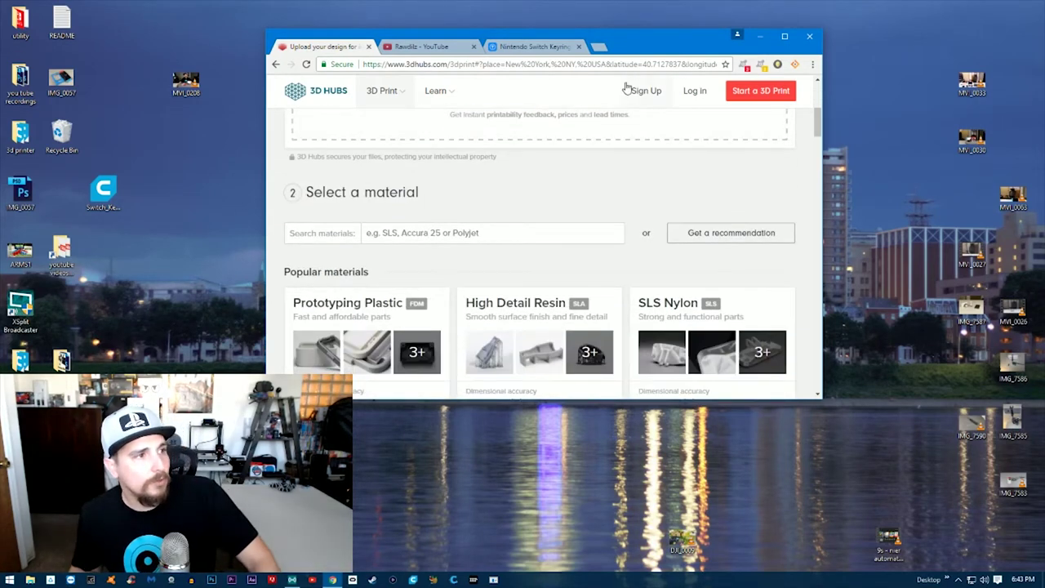
click(785, 36)
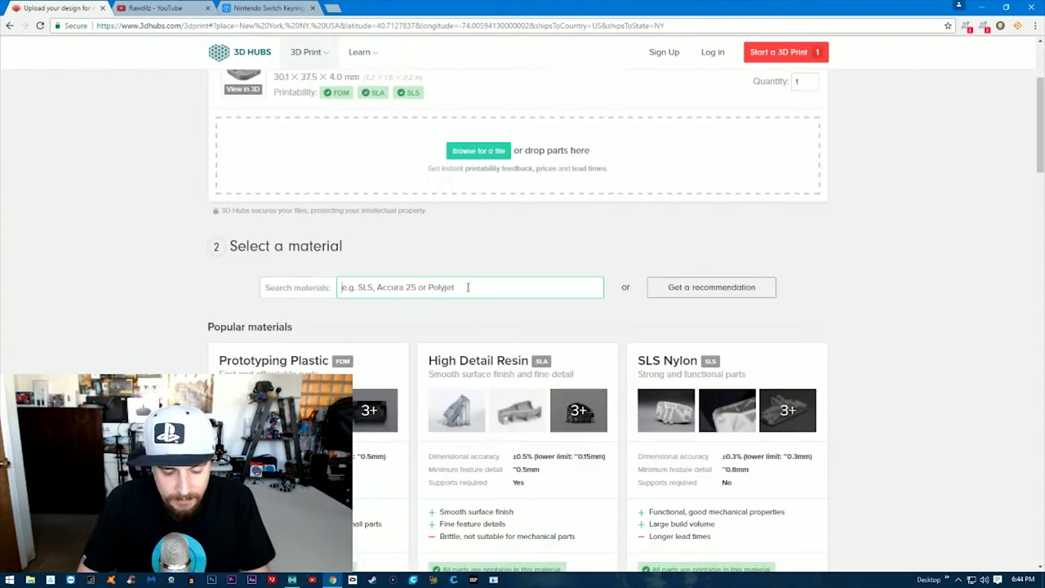
click(468, 287)
text(pla)
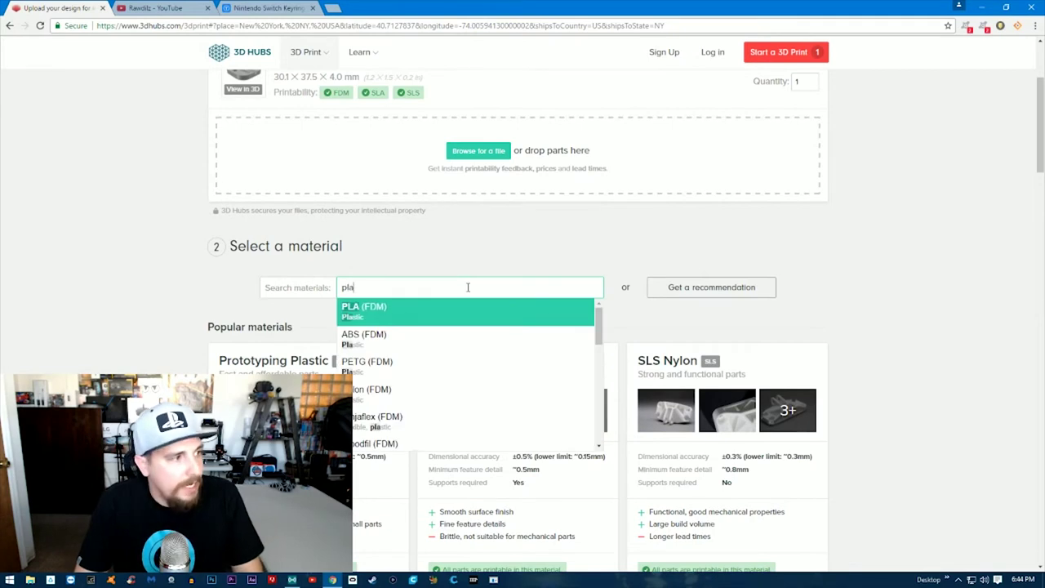
Choose PLA (FDM) and open the order options of the top recommended Brooklyn hub
click(392, 318)
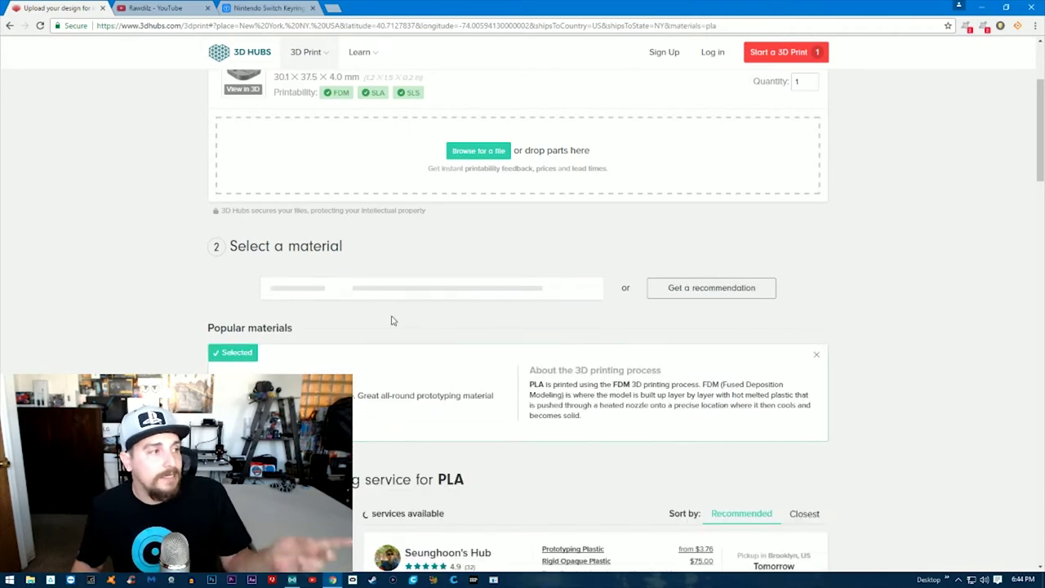
scroll(392, 321, down, 5)
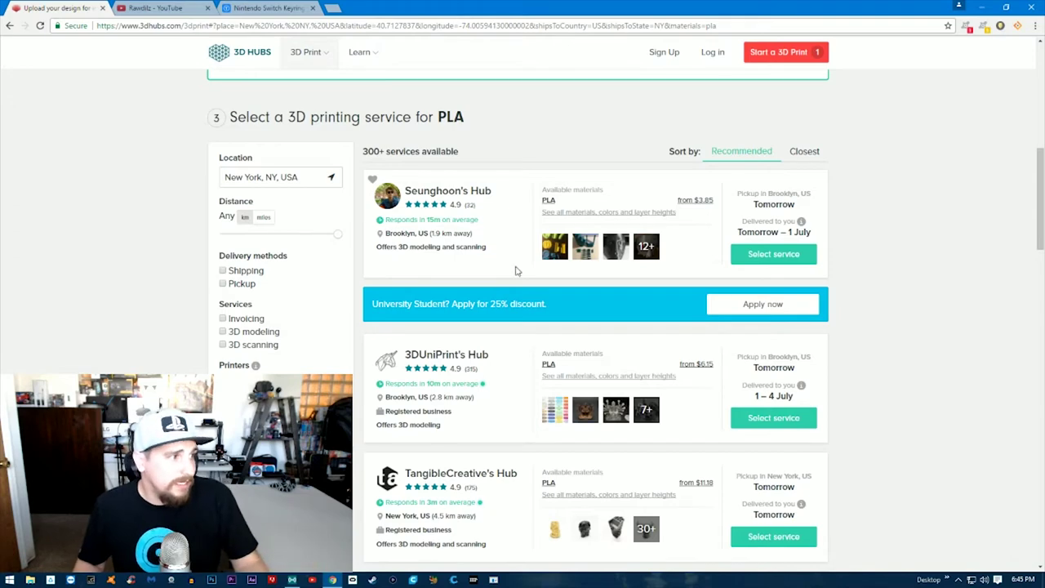
scroll(498, 249, down, 2)
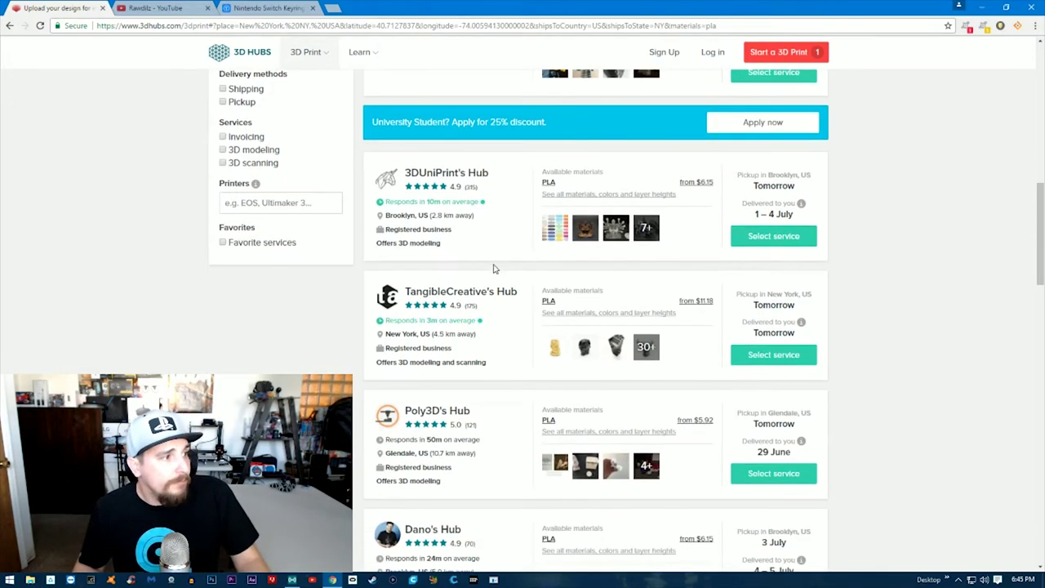
scroll(492, 273, down, 3)
scroll(483, 290, down, 3)
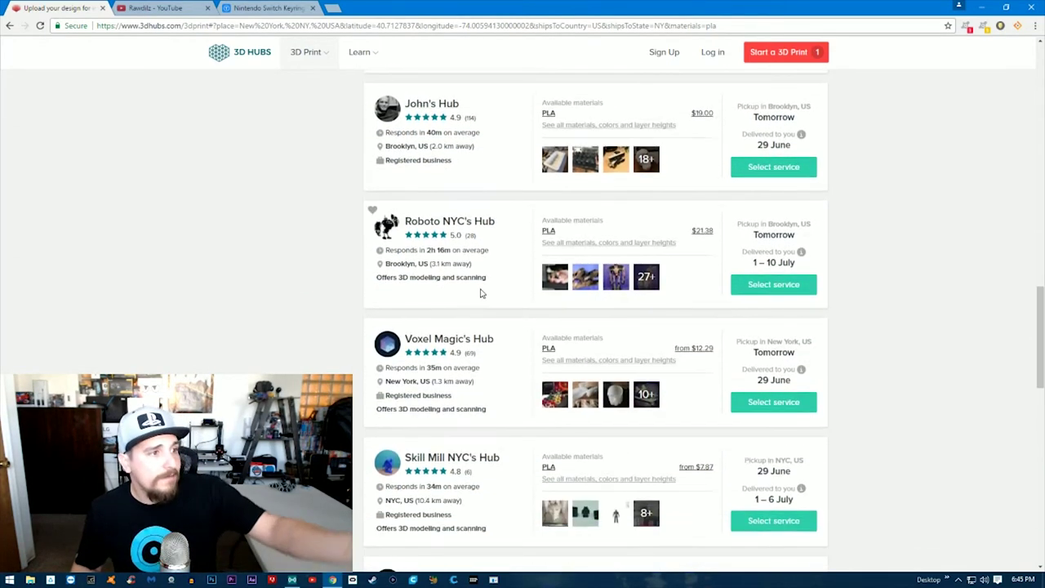
scroll(480, 292, up, 10)
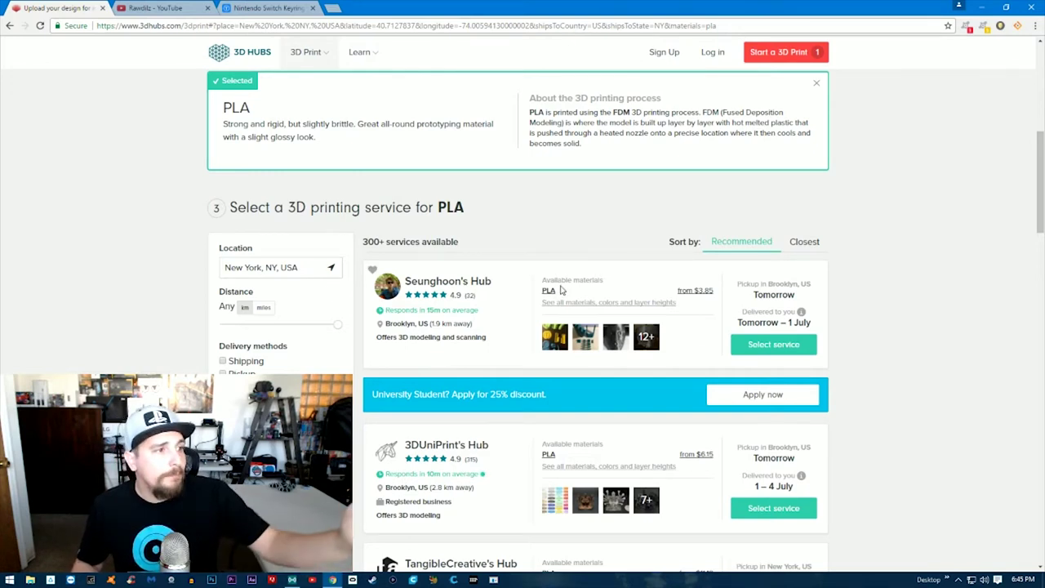
scroll(566, 298, down, 2)
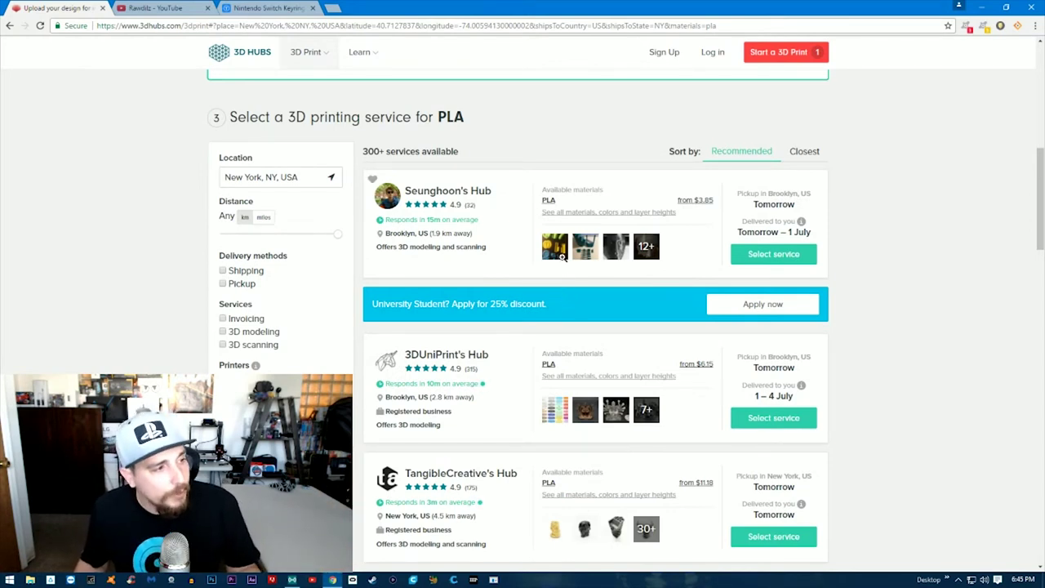
click(468, 193)
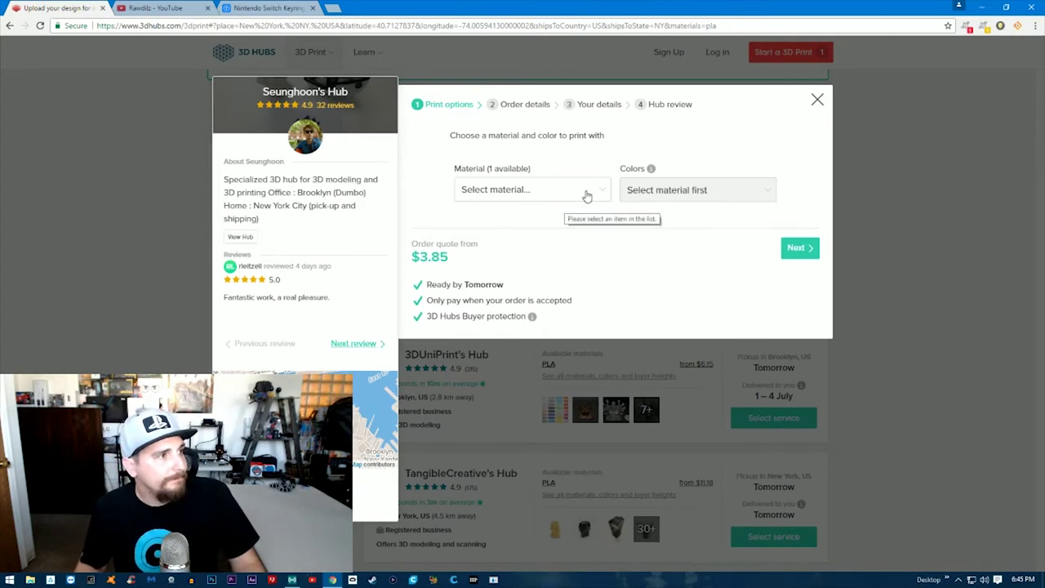
Select PLA in the hub's material list, browse its colours without choosing, and close the dialog
click(603, 195)
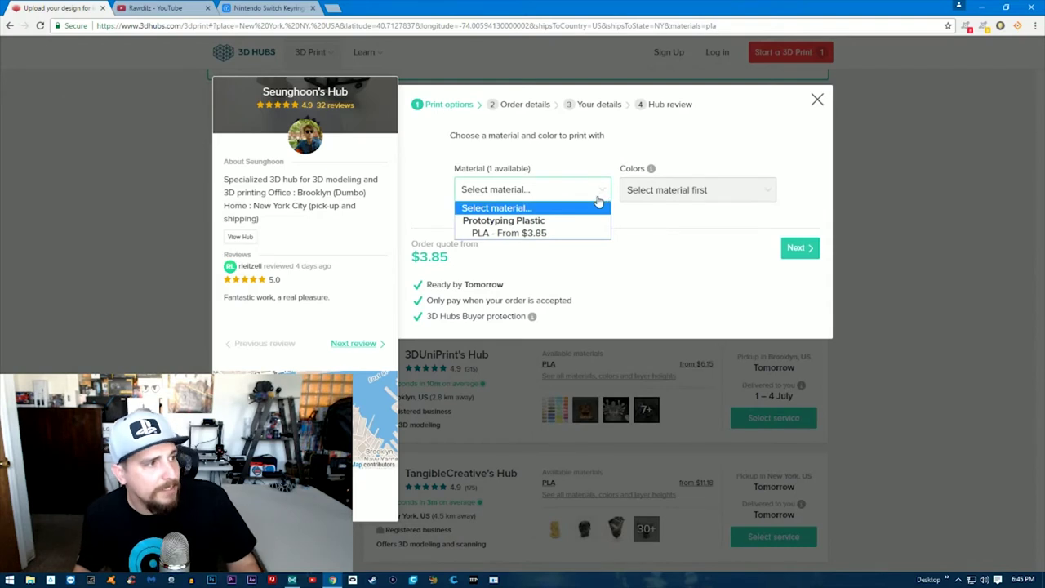
click(476, 236)
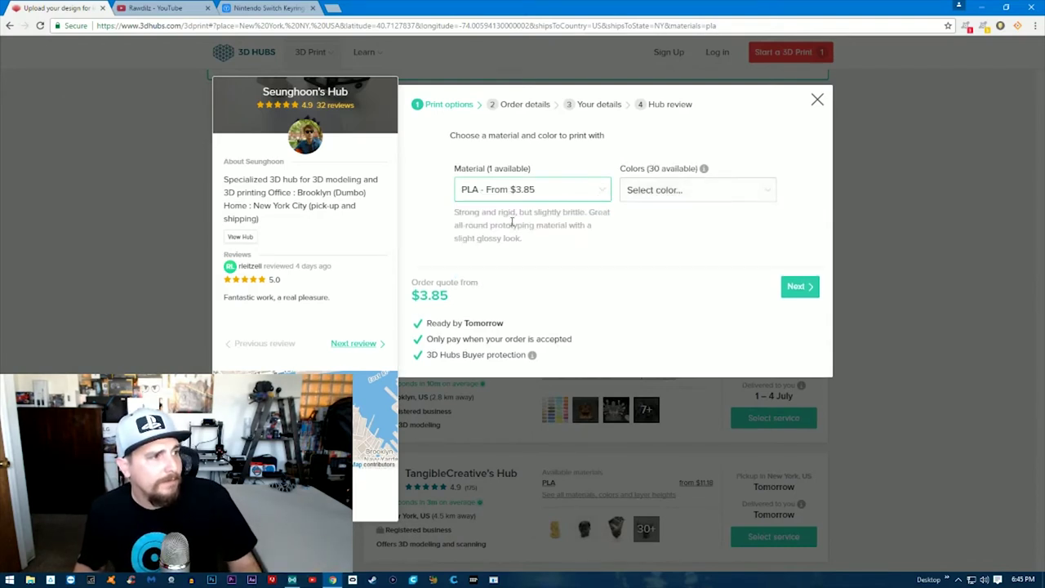
click(768, 193)
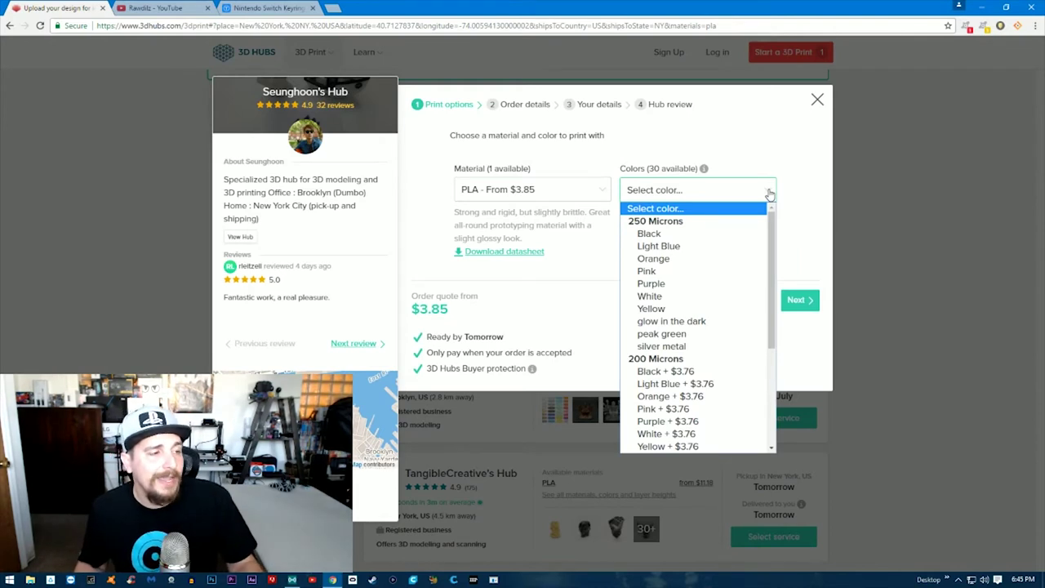
scroll(758, 327, down, 4)
scroll(759, 357, up, 4)
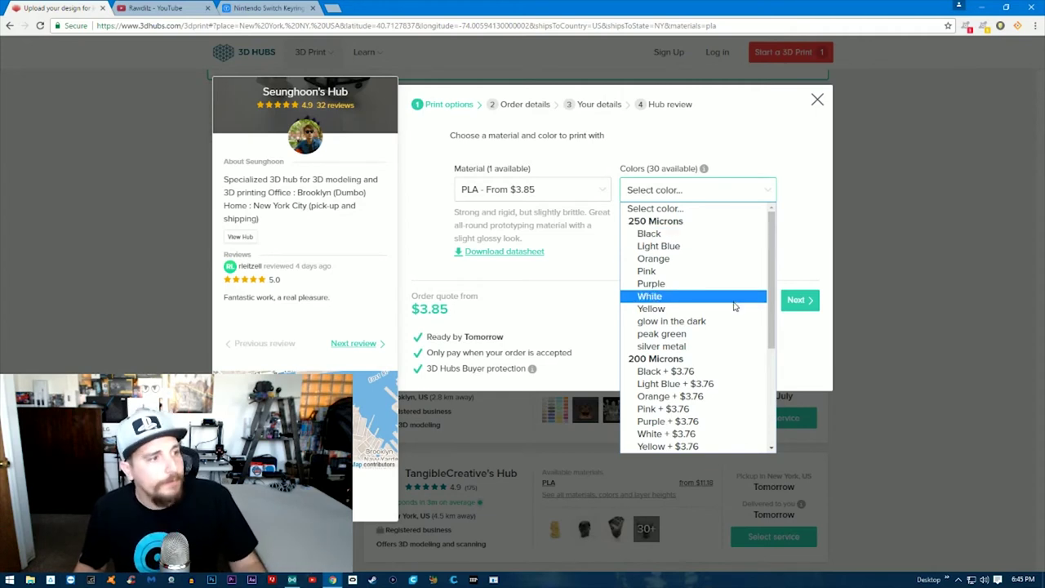
scroll(732, 413, down, 5)
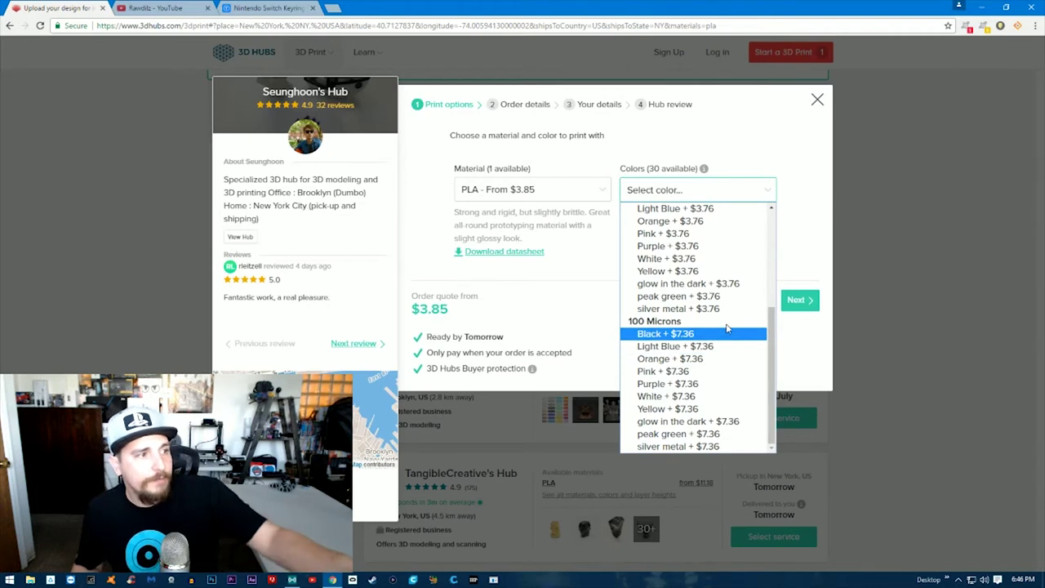
scroll(729, 317, up, 5)
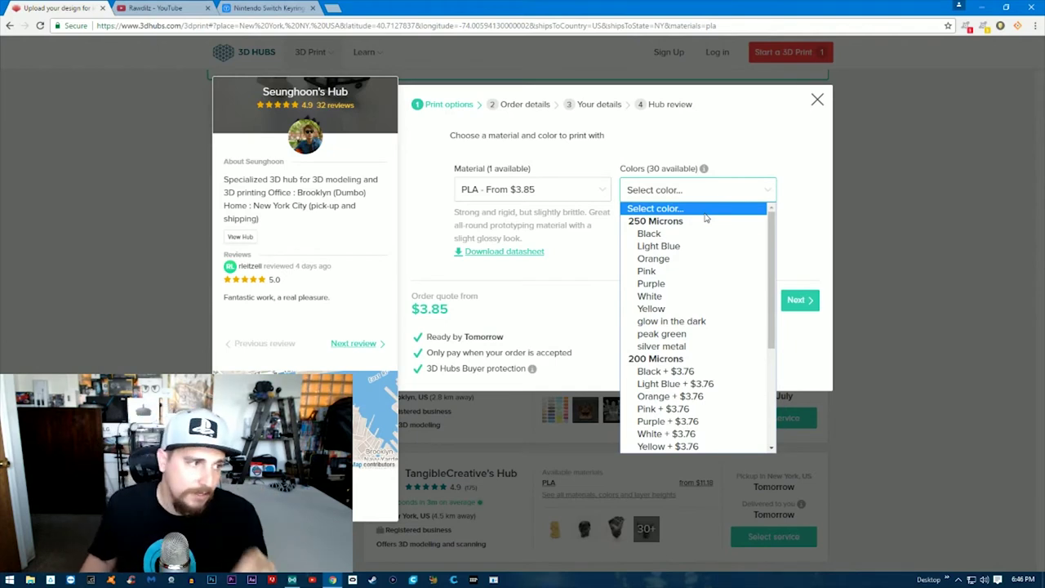
scroll(741, 373, down, 5)
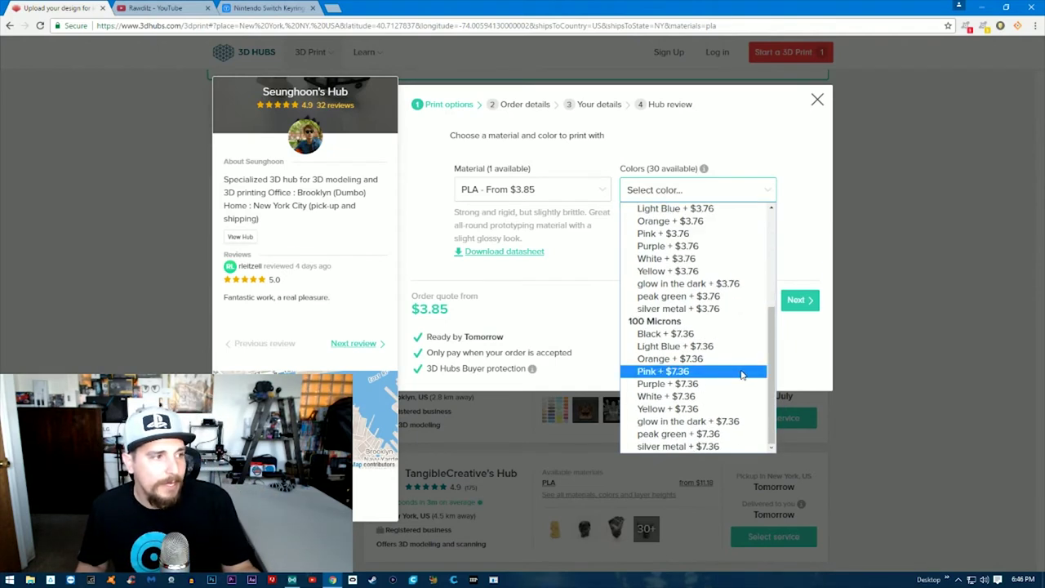
scroll(741, 373, up, 5)
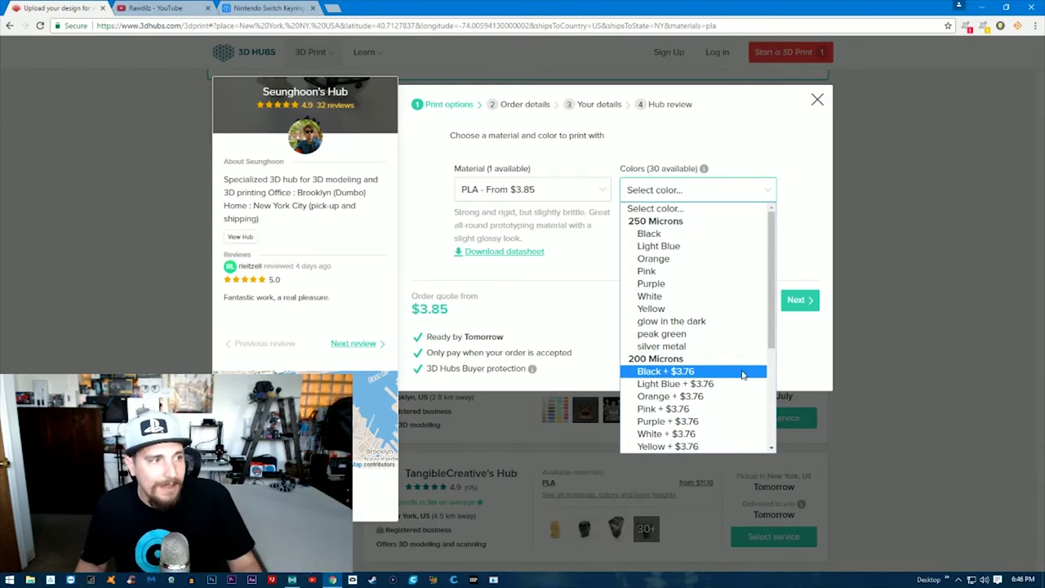
scroll(738, 422, down, 3)
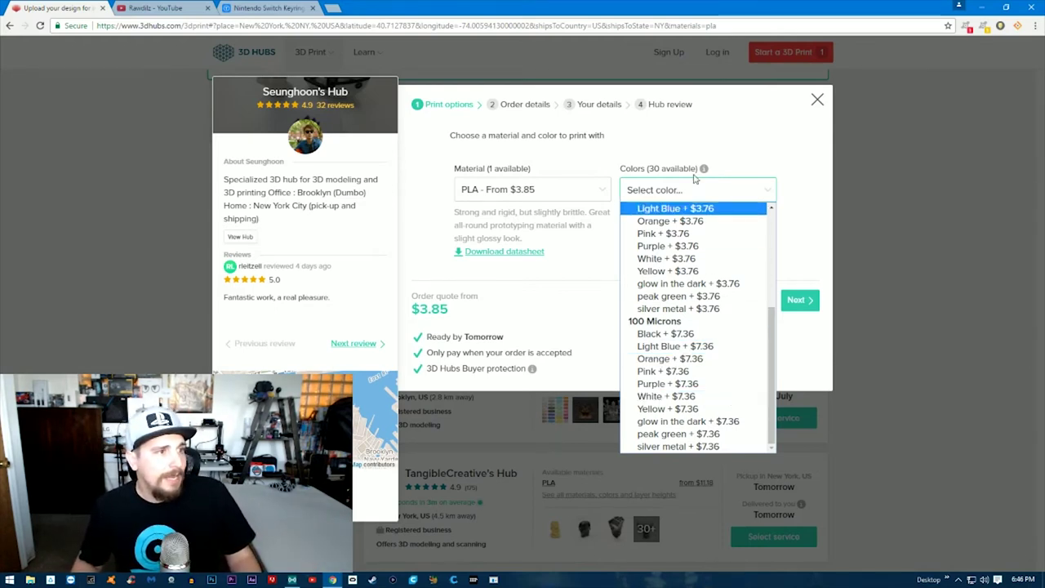
click(802, 153)
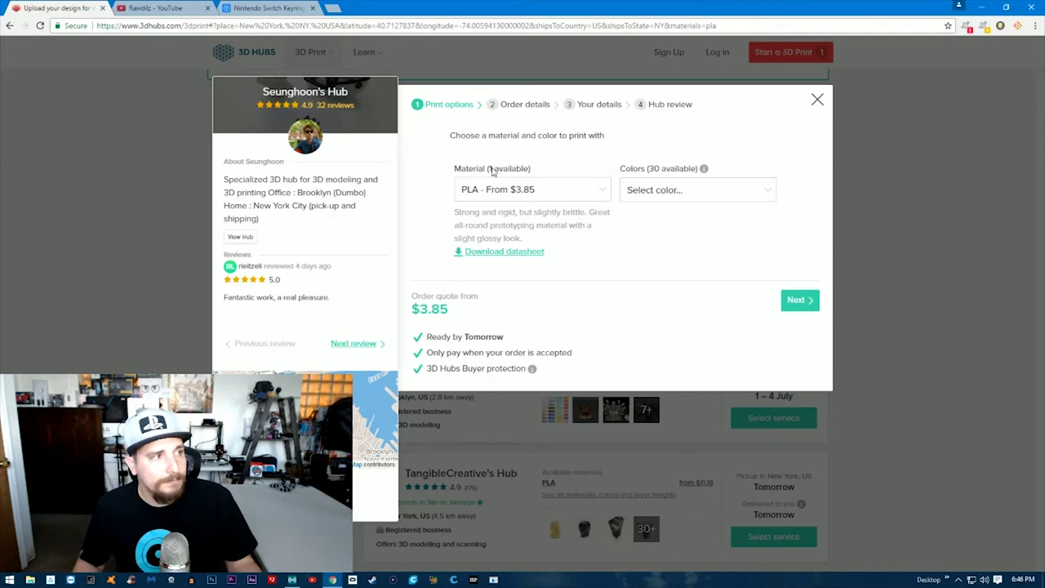
click(816, 102)
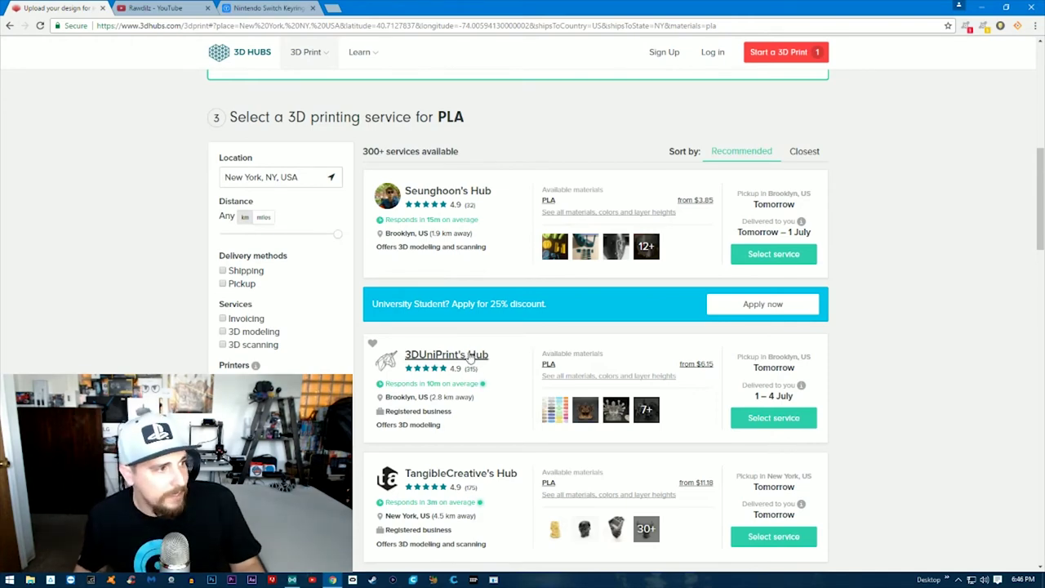
Order from 3DUniPrint's Hub in red PLA at $6.15 and continue to order details
click(518, 356)
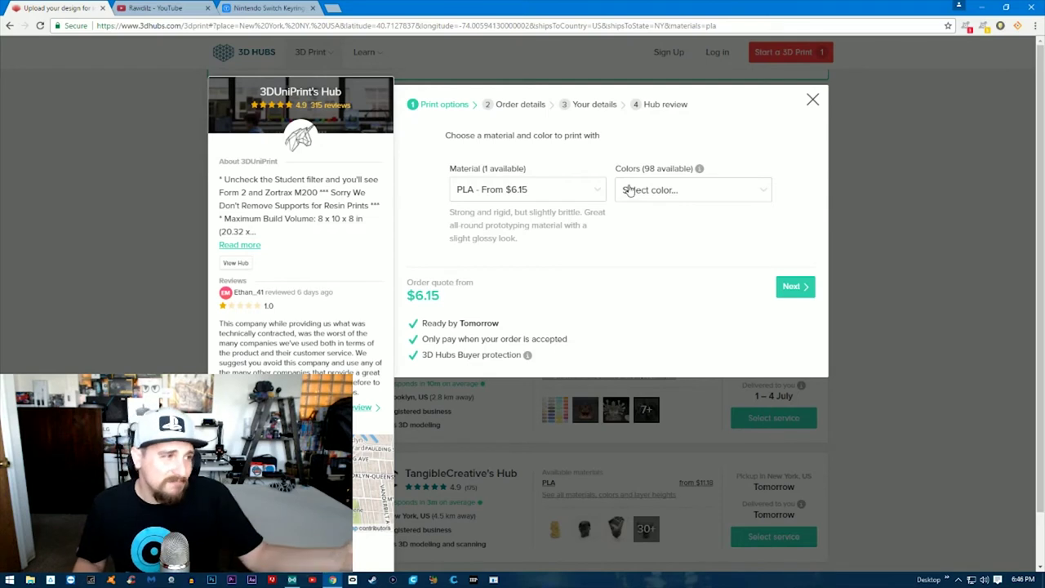
click(707, 193)
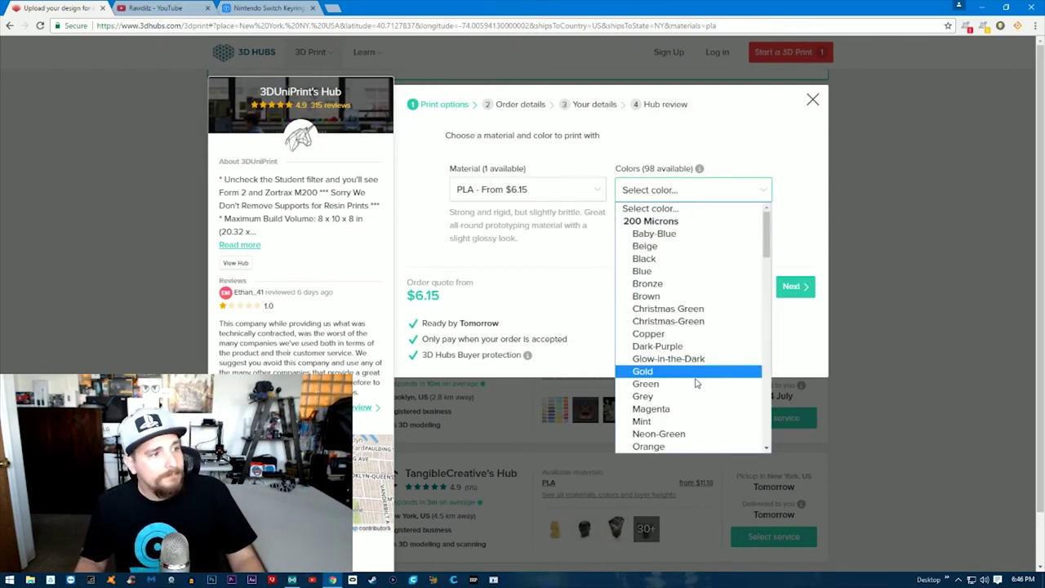
scroll(712, 405, down, 3)
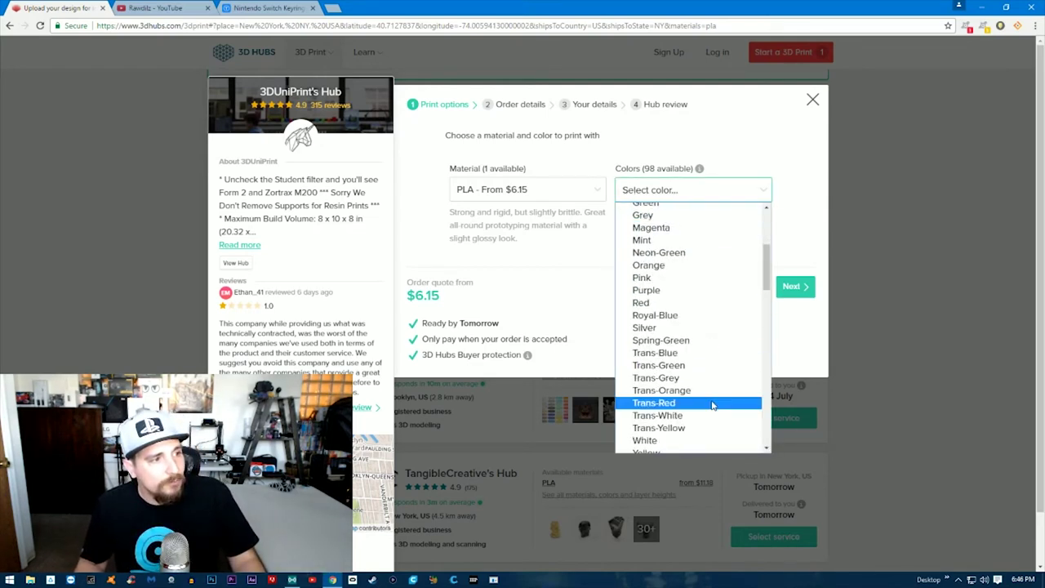
click(682, 303)
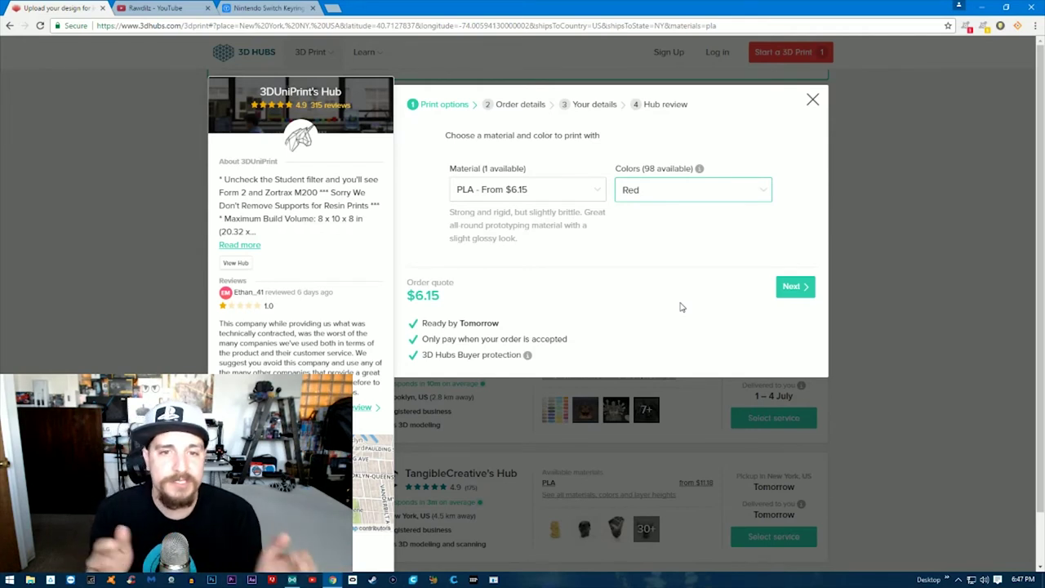
click(794, 285)
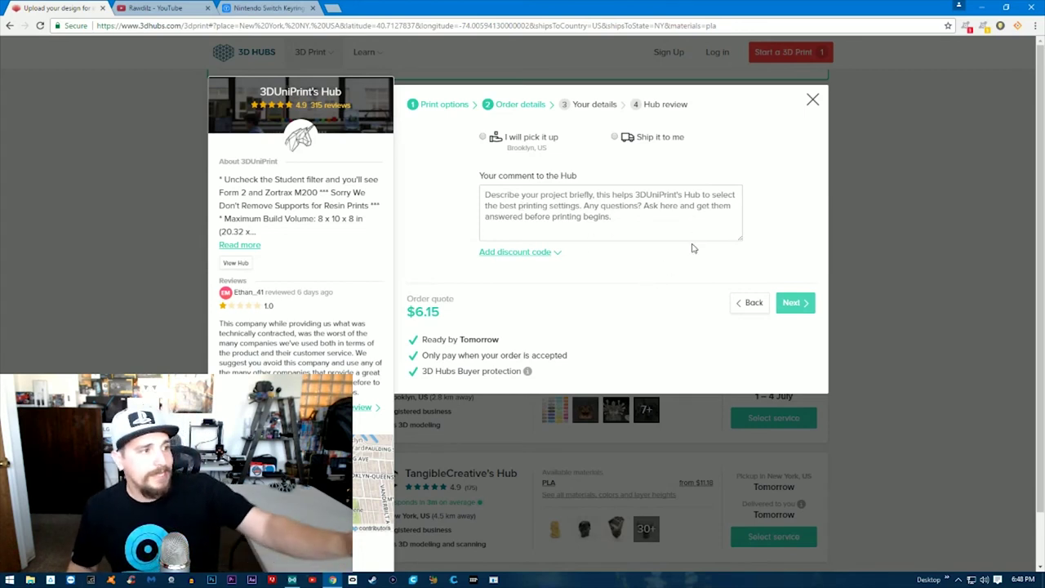
Try continuing without a pickup or shipping choice to trigger the 'Please select a delivery method' warning
click(804, 303)
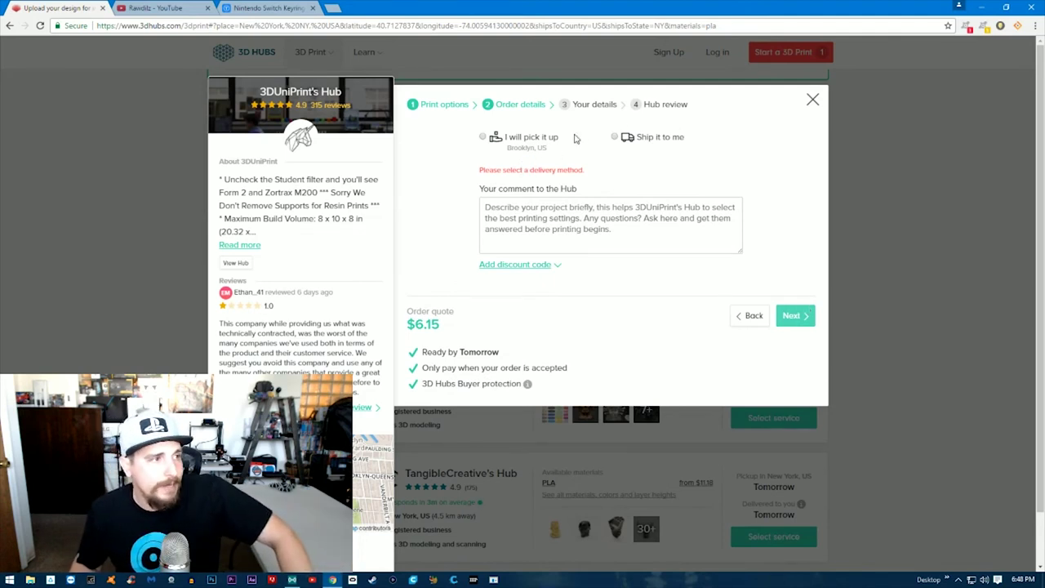
Choose shipping by USPS First Class Mail ($9.15 total) and proceed to Your details
click(614, 137)
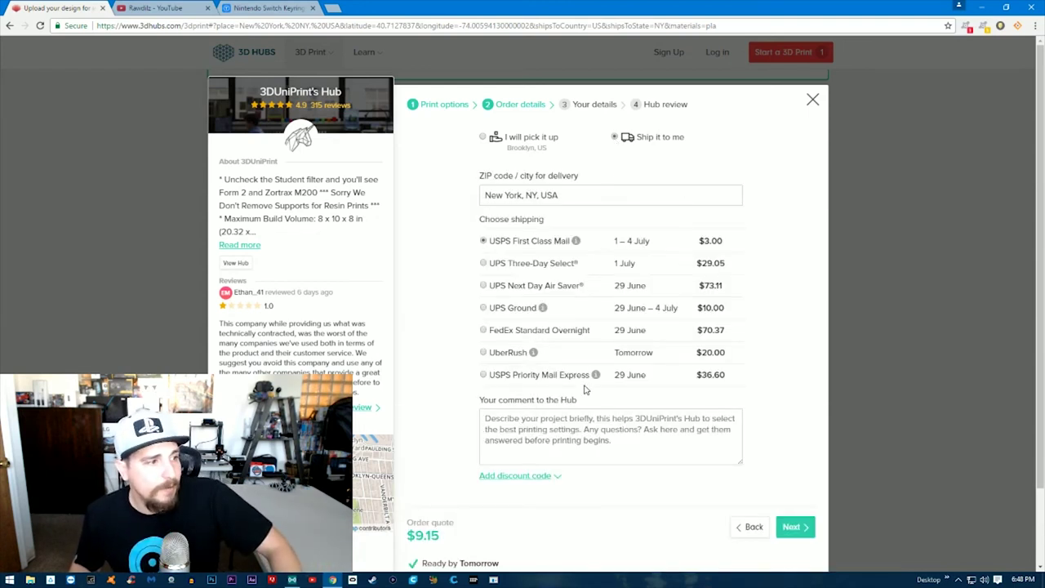
click(796, 529)
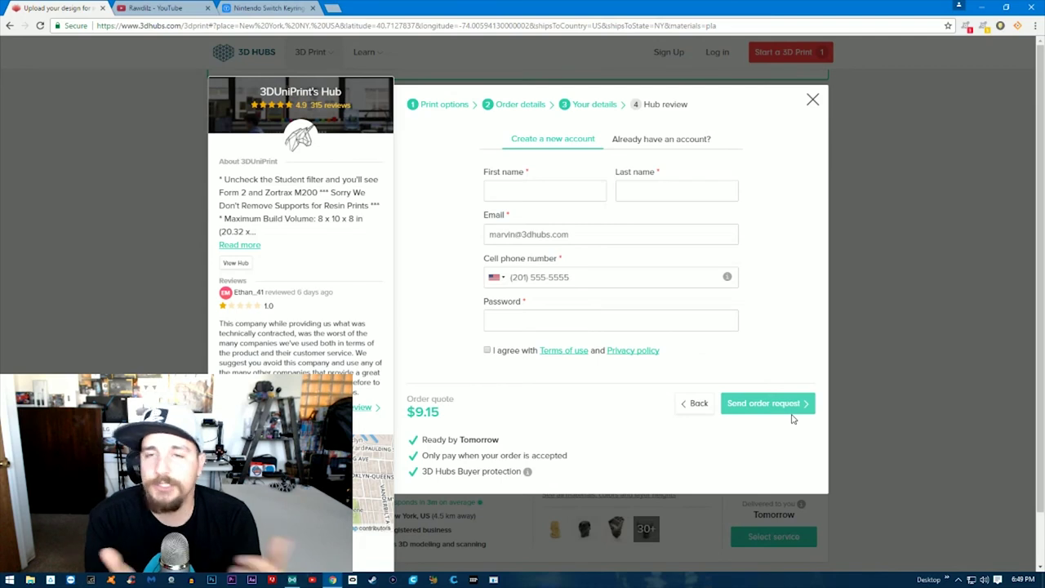
Submit the order request with the account form blank to see the first-name required warning
click(791, 413)
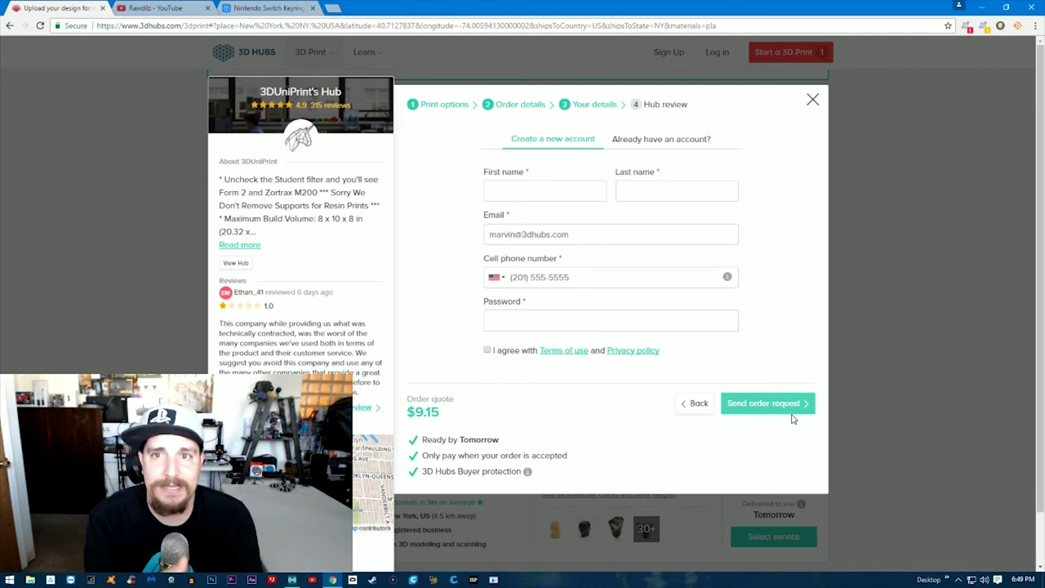